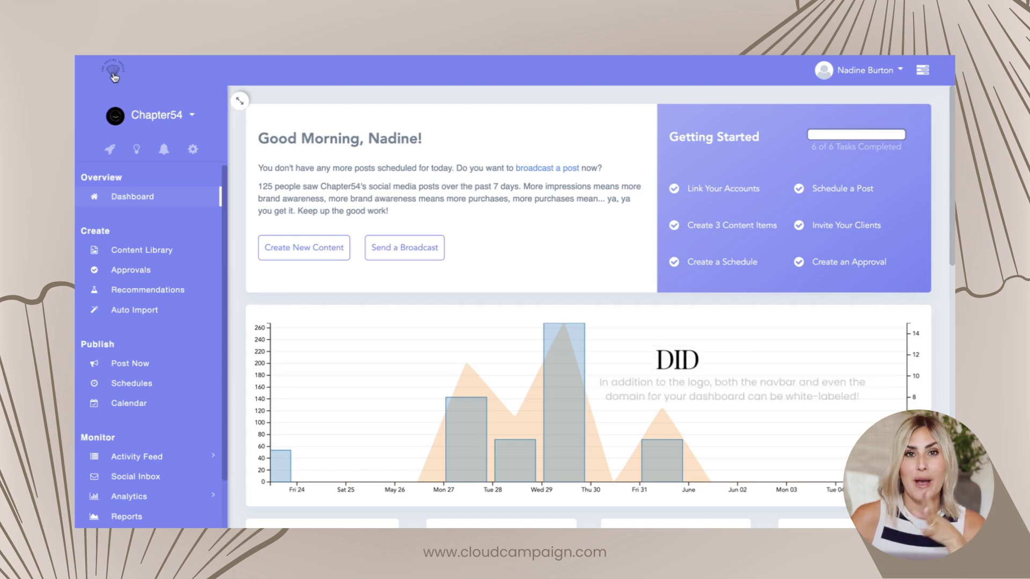
Open the brand switcher, then switch back to the Chapter54 brand.
click(191, 117)
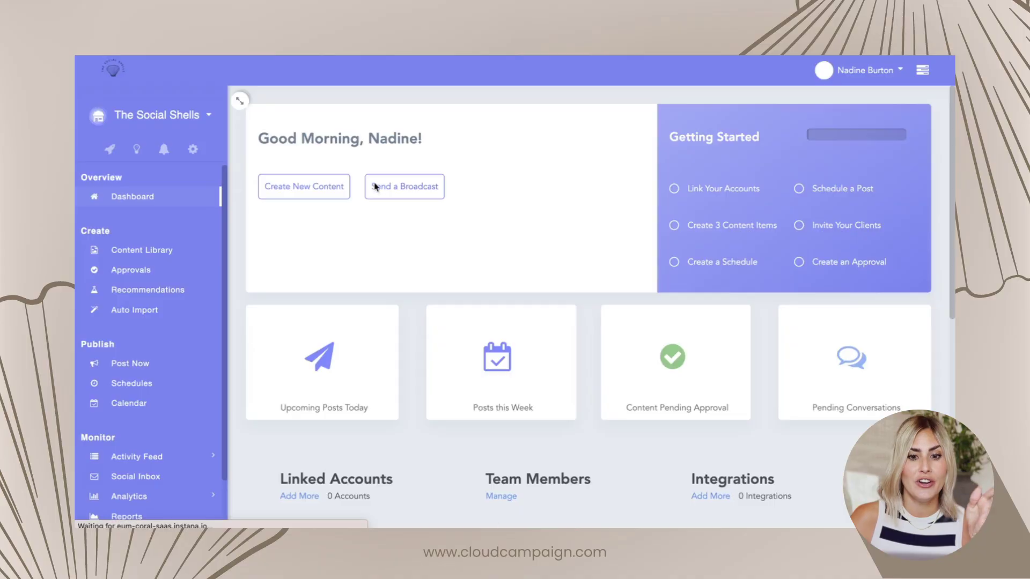
click(207, 117)
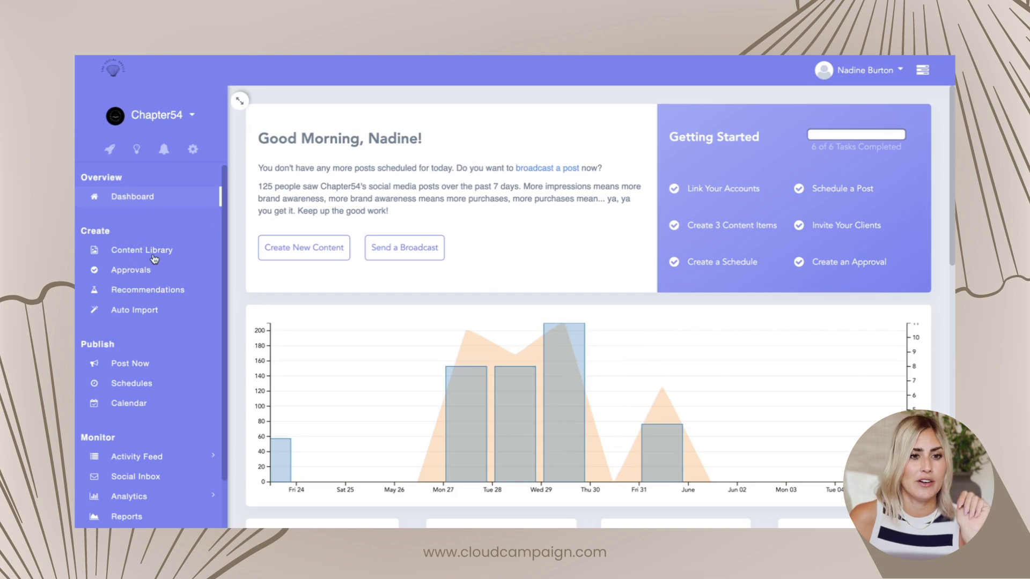
scroll(156, 256, down, 1)
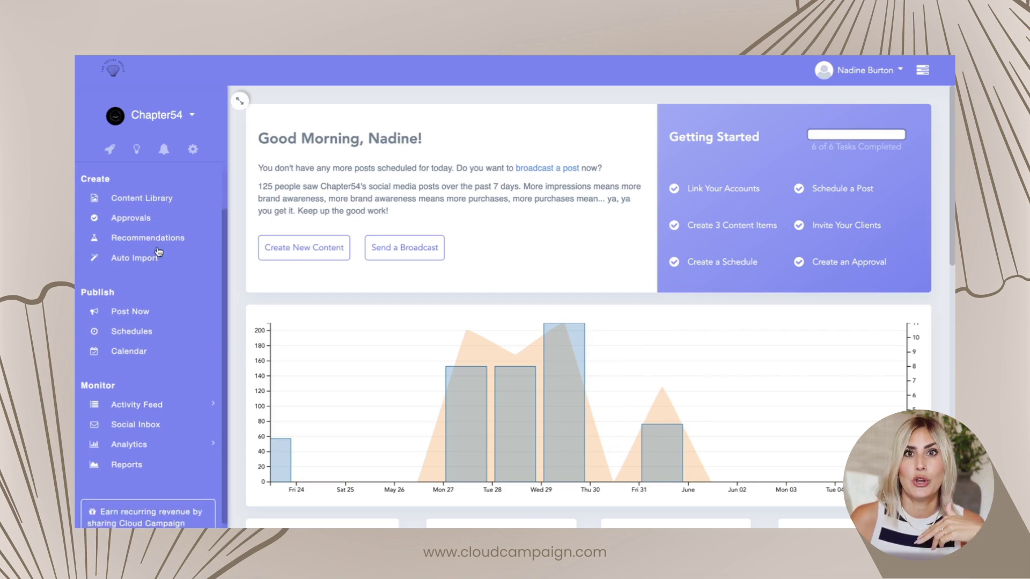
scroll(159, 252, up, 1)
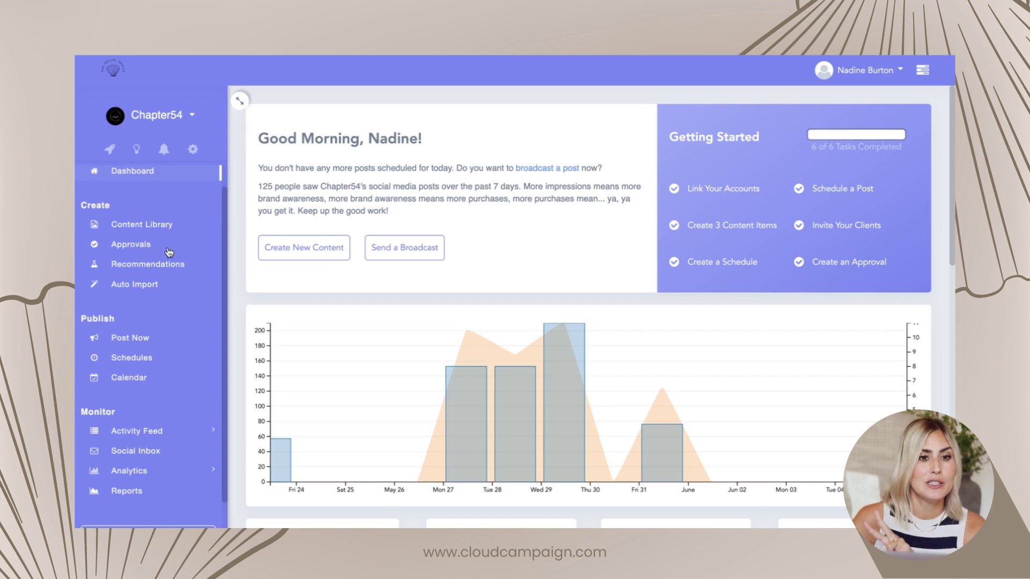
Show Chapter54's Schedules timeslots with the 6:31pm Podcast and Book Inspo slots.
scroll(163, 285, down, 2)
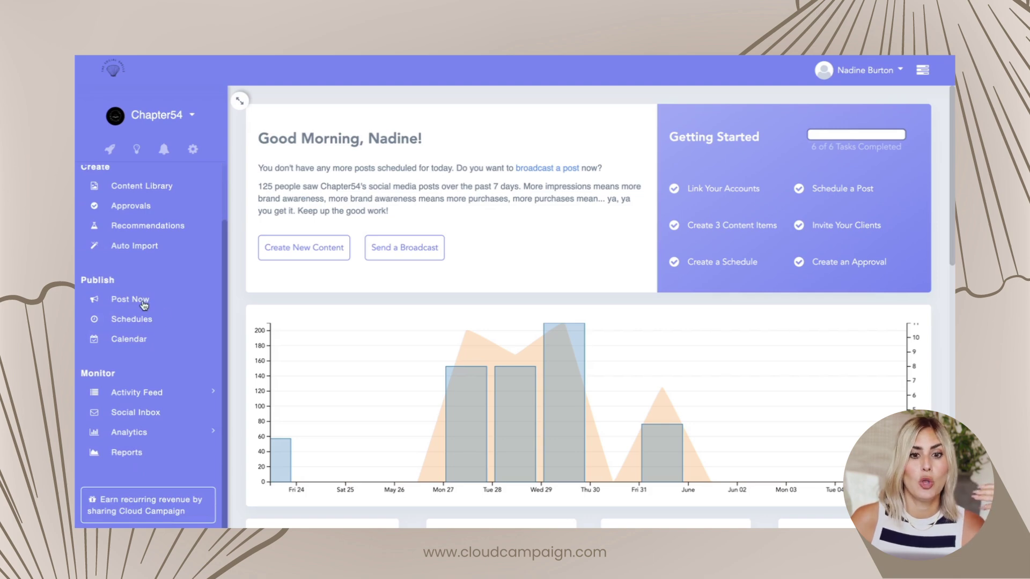
click(144, 304)
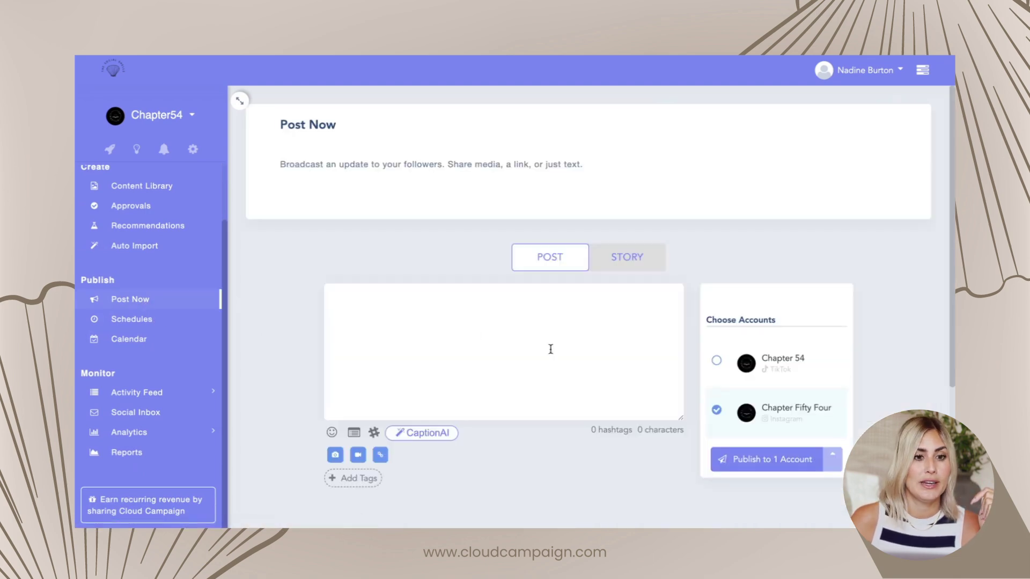
click(141, 320)
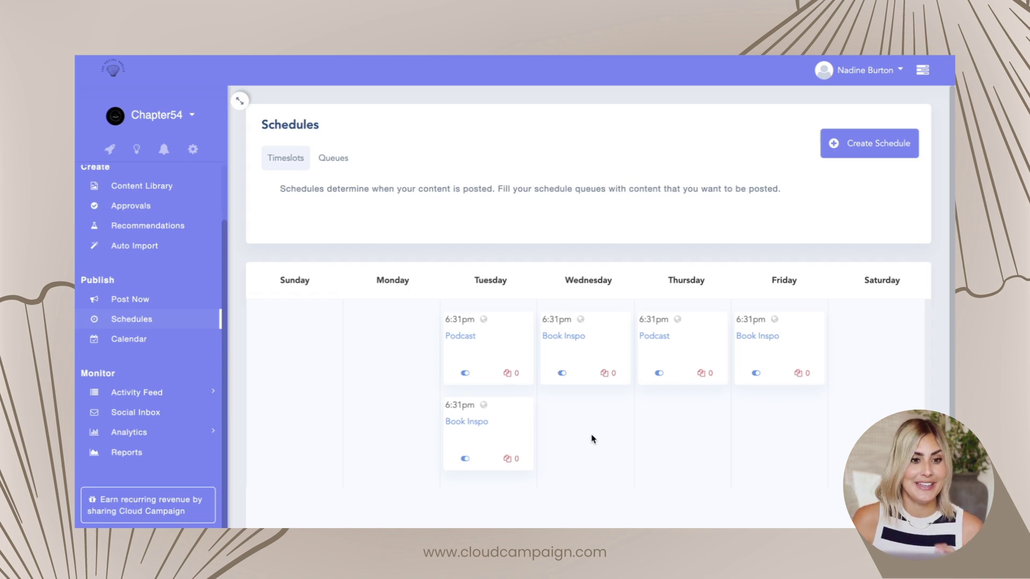
Review Top Categories analytics, where BookRec leads with 140 views and 6.3 engagement.
click(154, 435)
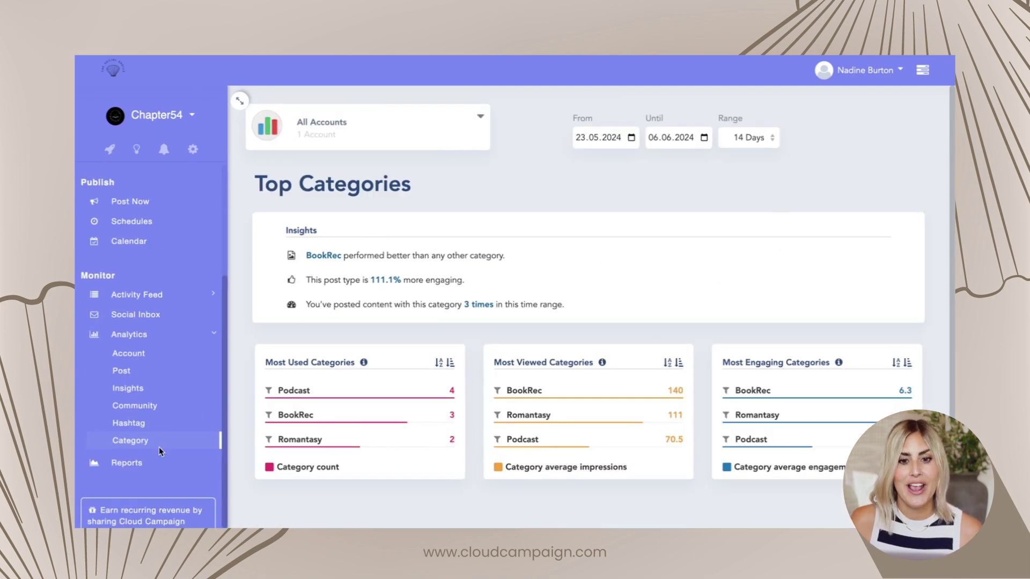
scroll(587, 396, down, 2)
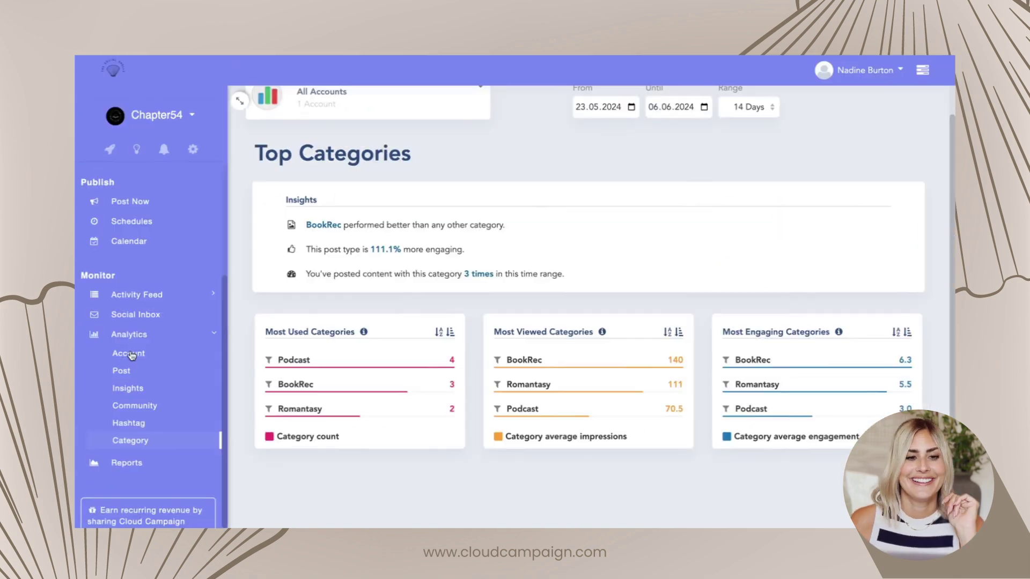
Scroll through Chapter54's account audience growth analytics.
click(131, 354)
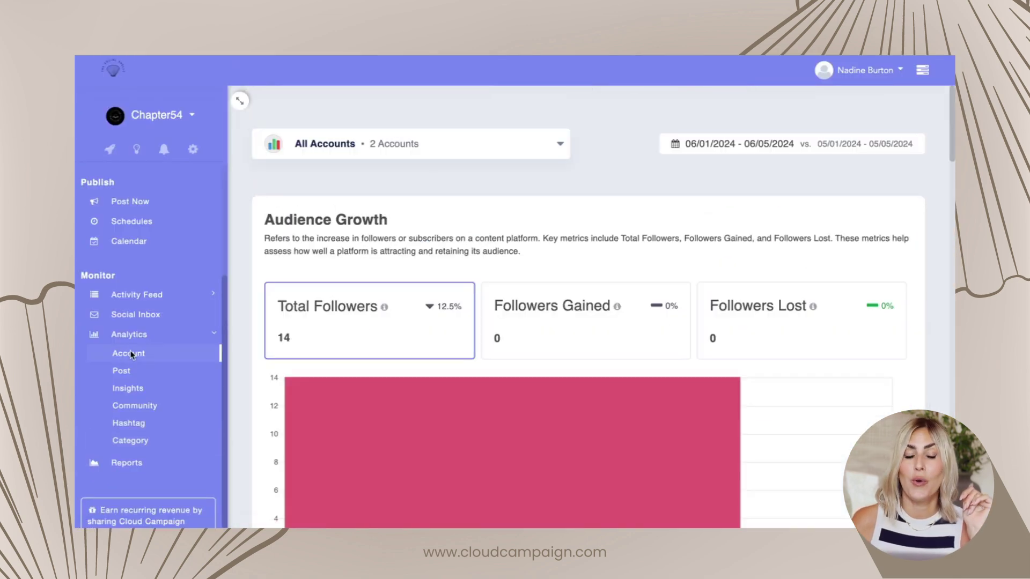
scroll(558, 329, down, 10)
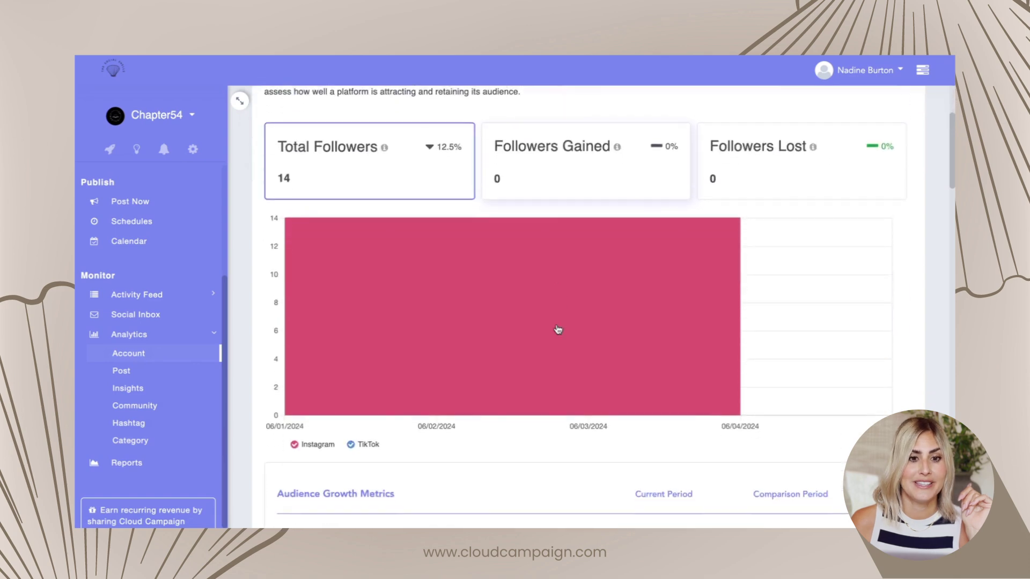
scroll(557, 329, down, 10)
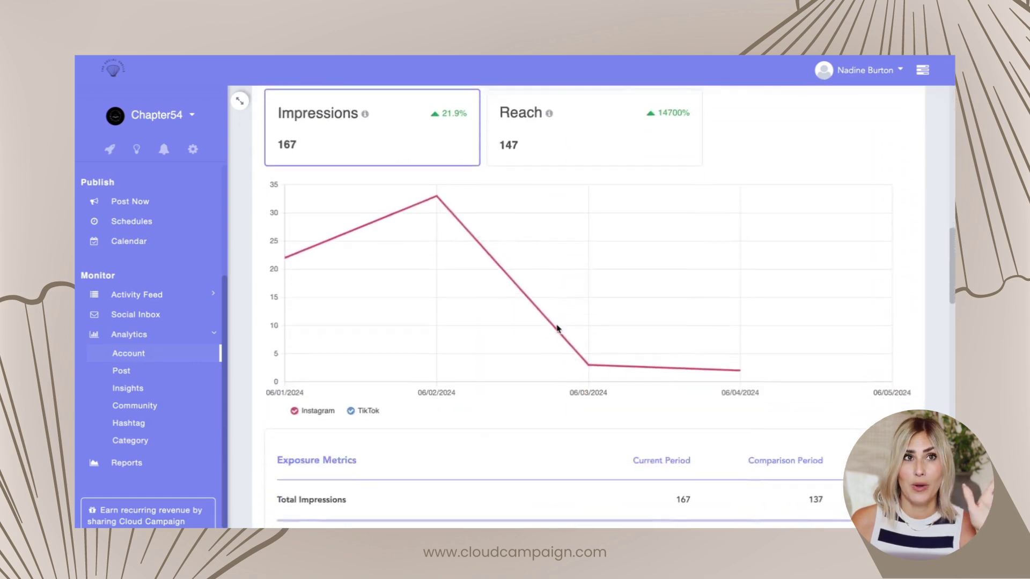
scroll(557, 329, down, 5)
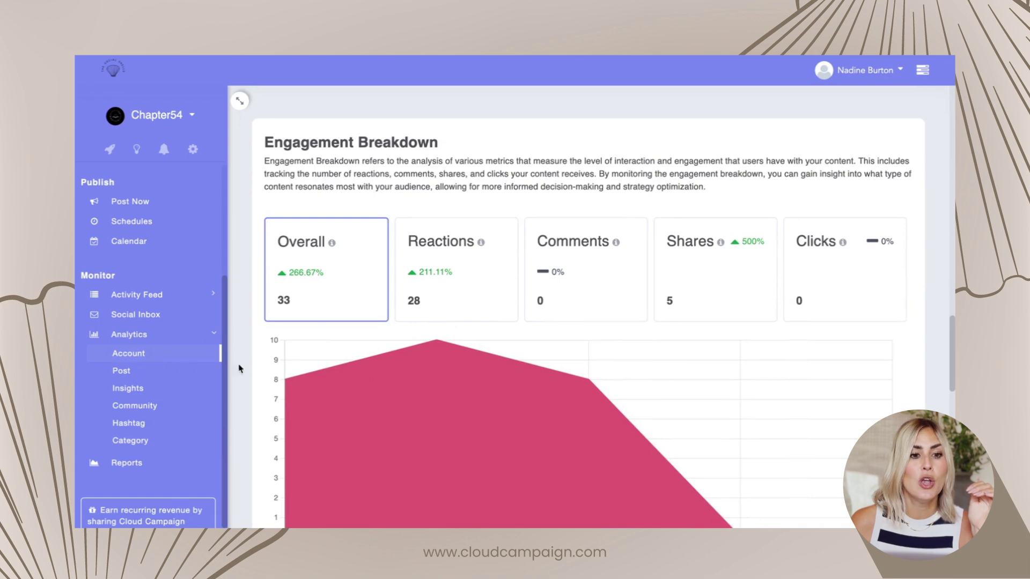
Review the post performance analytics, then the hashtag analytics.
click(134, 371)
scroll(437, 322, down, 7)
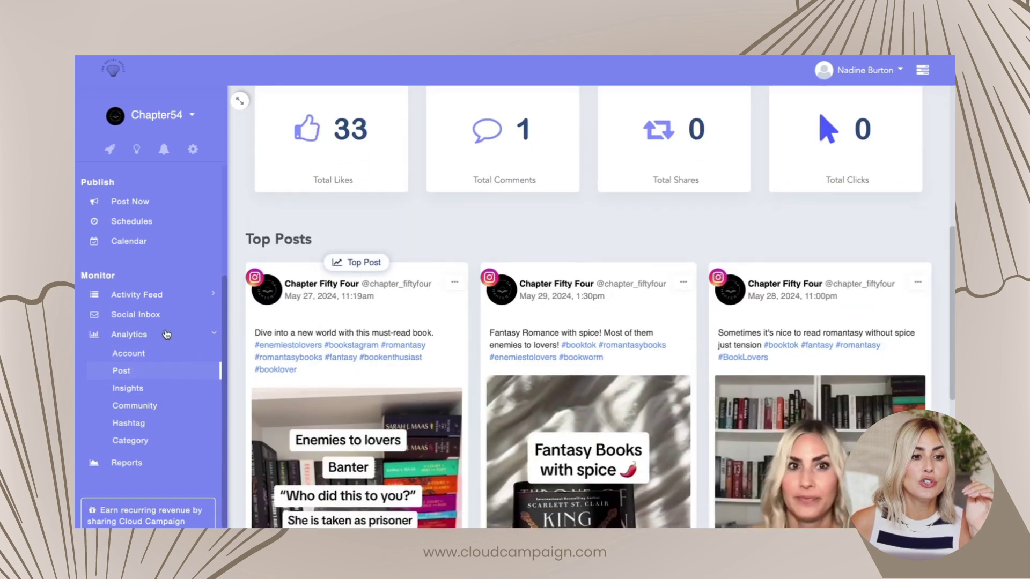
click(138, 426)
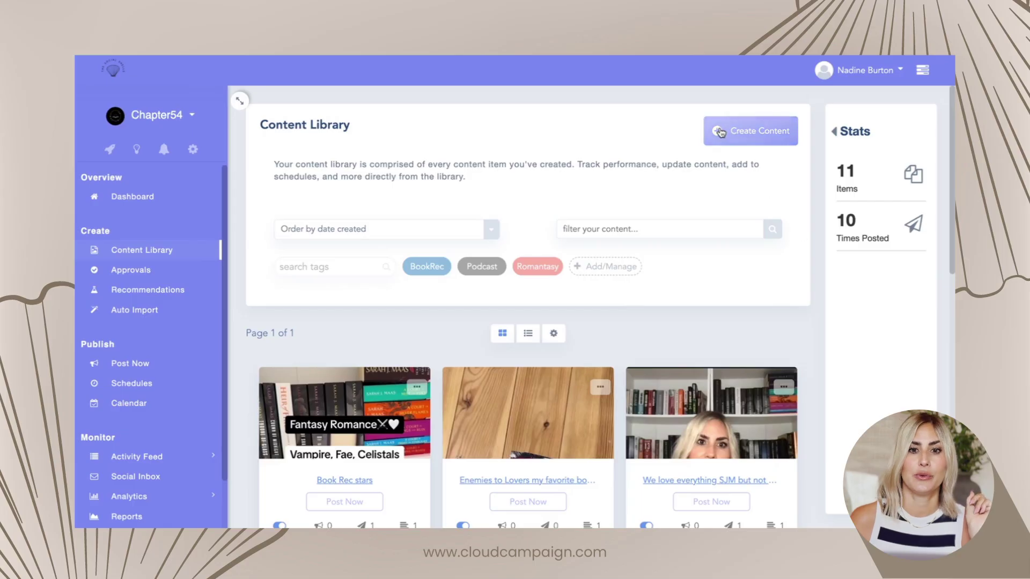
Create a content item from the 'Current Book Obsessions' video and reach its empty caption.
click(720, 132)
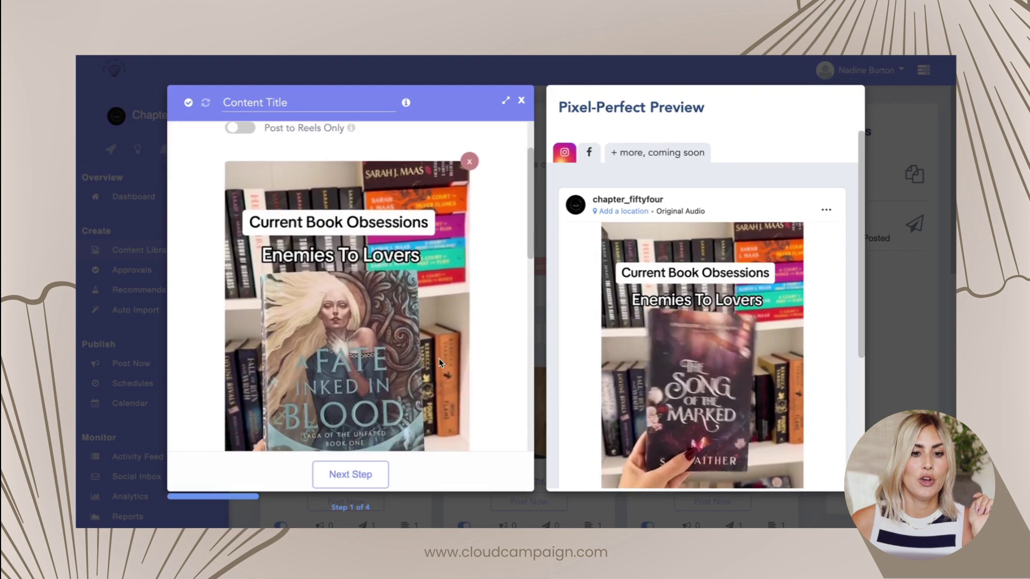
click(379, 476)
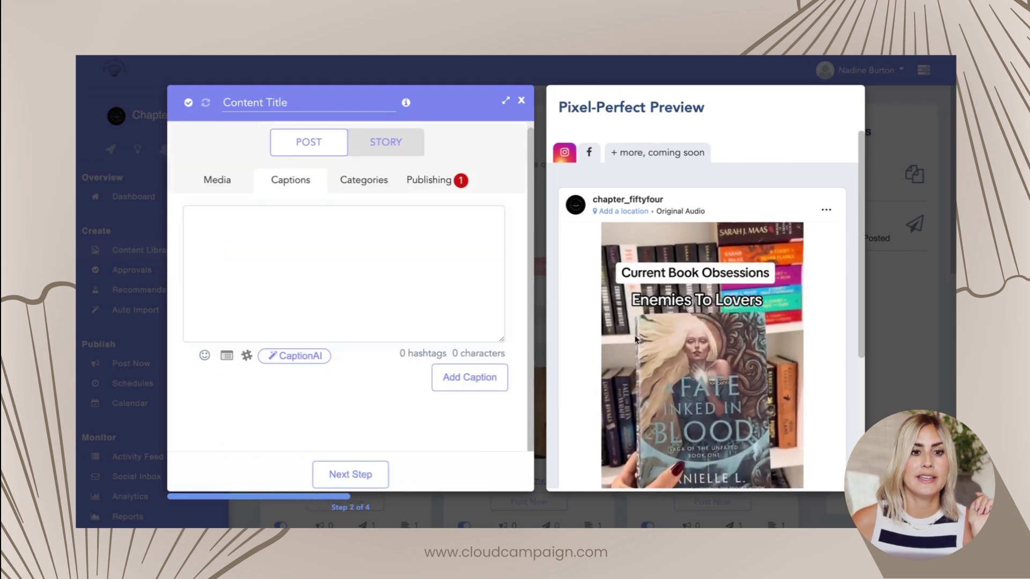
click(270, 236)
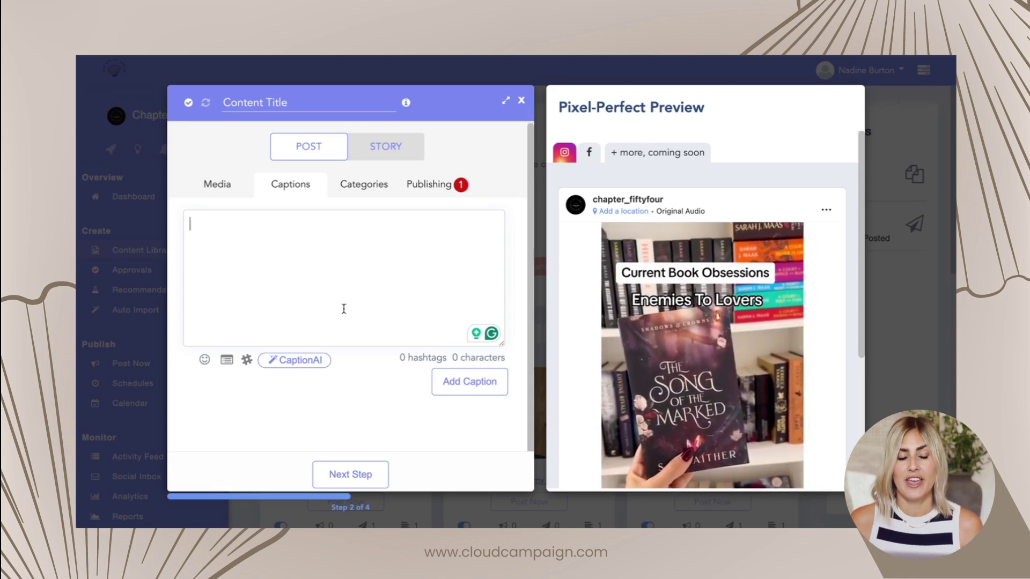
Rewrite the CaptionAI prompt's topic as a book recommendation.
click(309, 361)
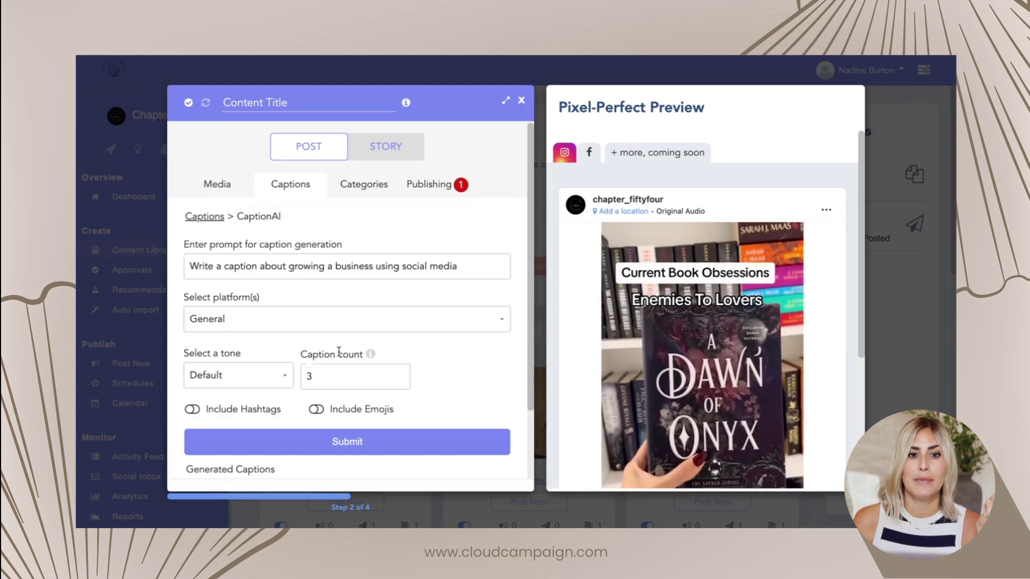
click(321, 260)
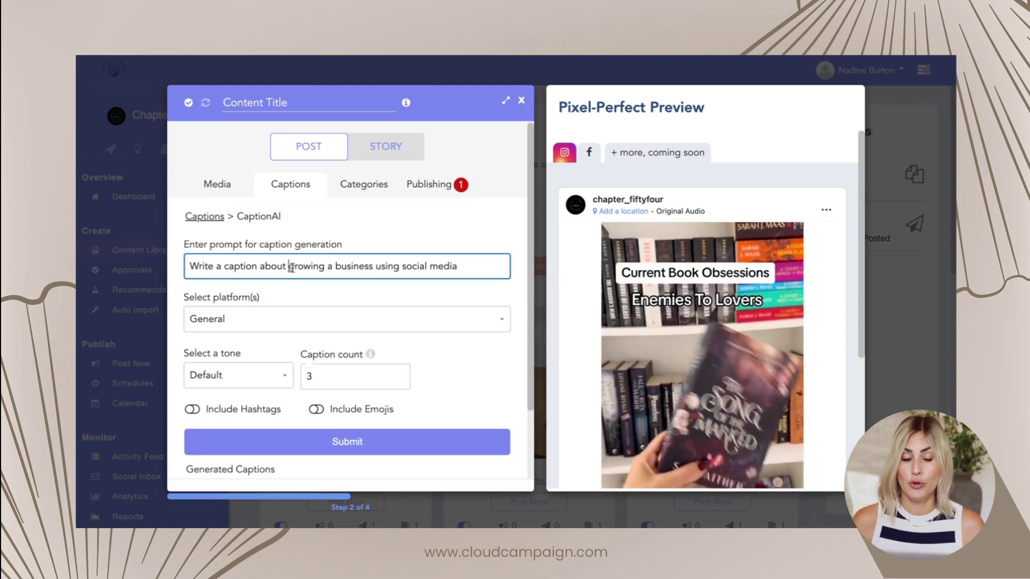
drag(289, 266, 528, 266)
text(a)
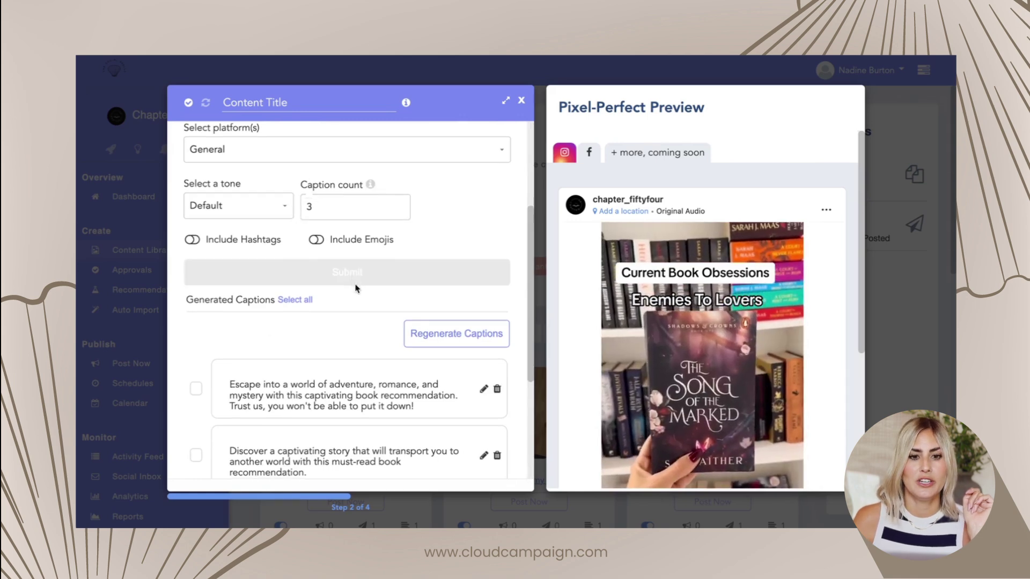
scroll(345, 260, down, 3)
Keep the first generated caption and close CaptionAI.
click(197, 257)
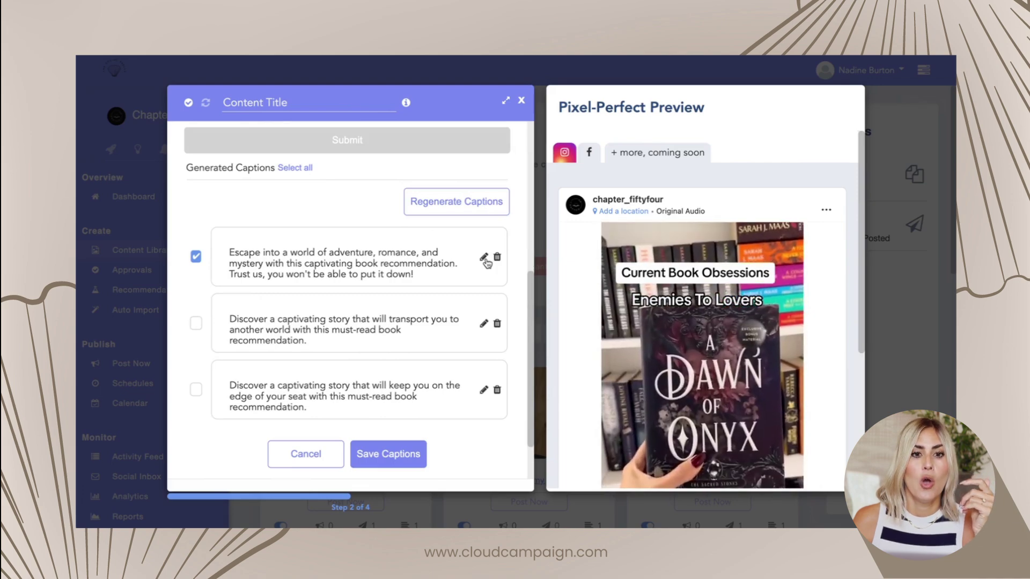
scroll(293, 270, up, 5)
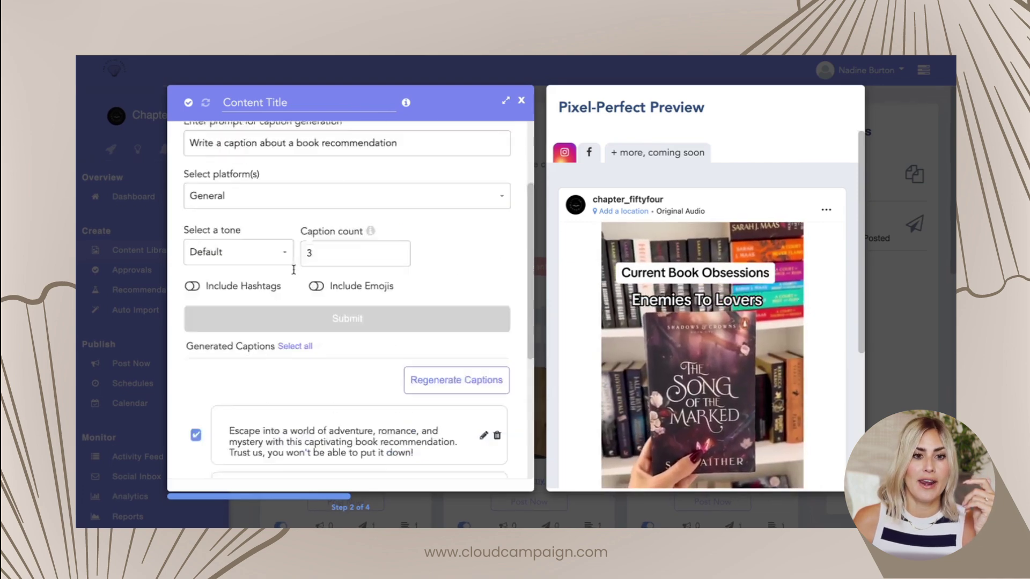
scroll(322, 399, down, 5)
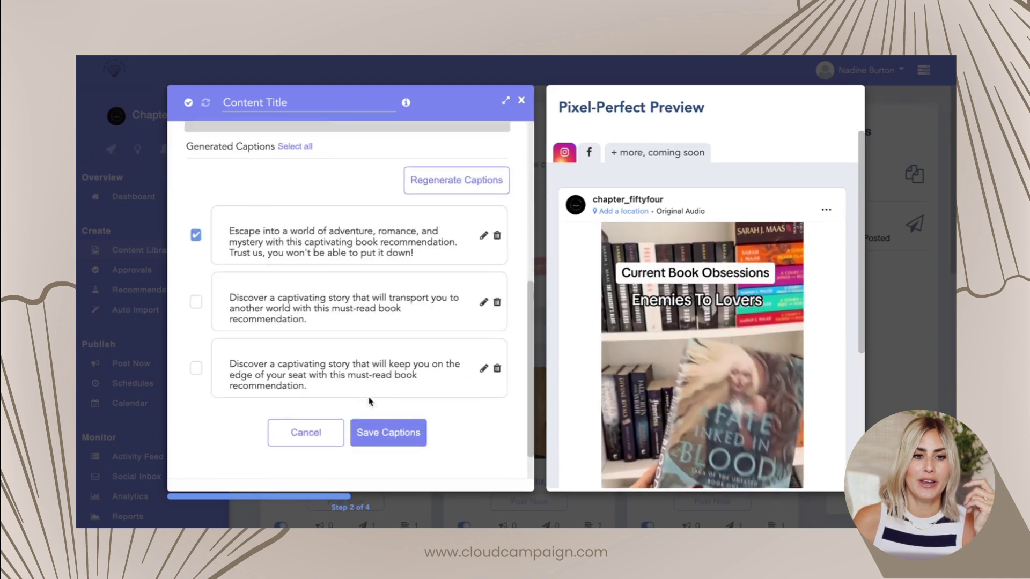
click(304, 395)
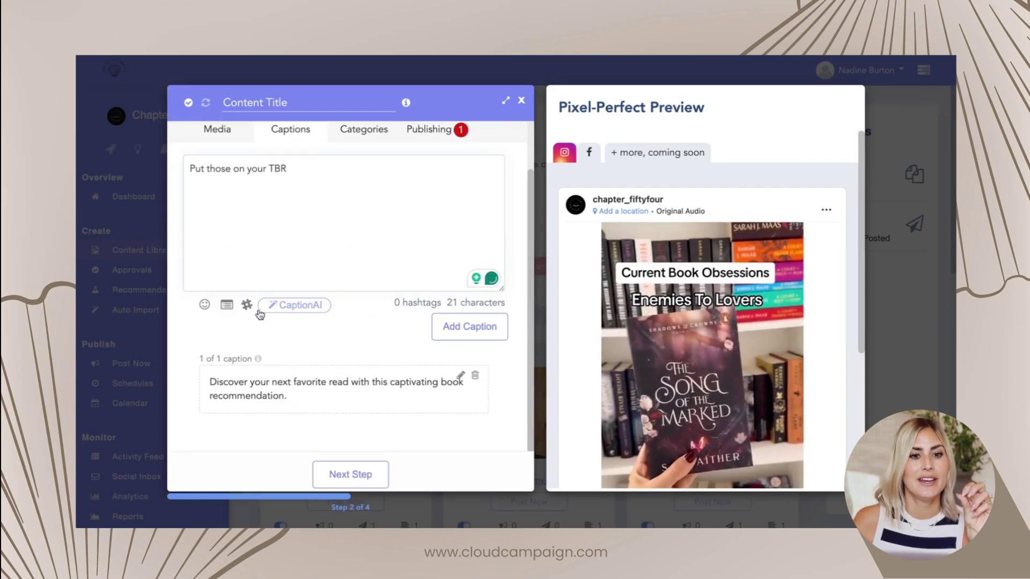
Add the saved Romantasy and BookTok hashtag groups to the caption.
scroll(245, 315, down, 1)
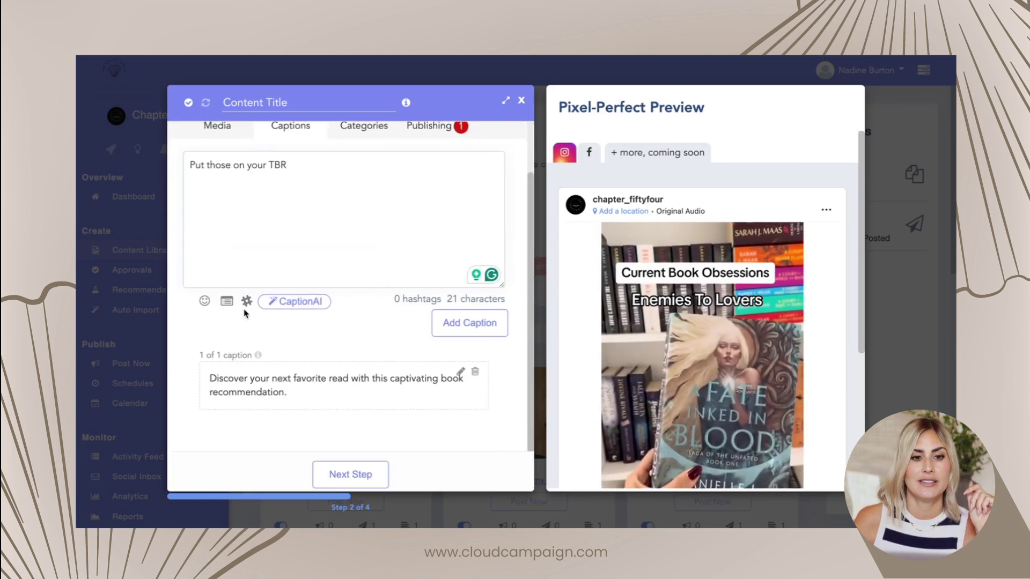
click(247, 302)
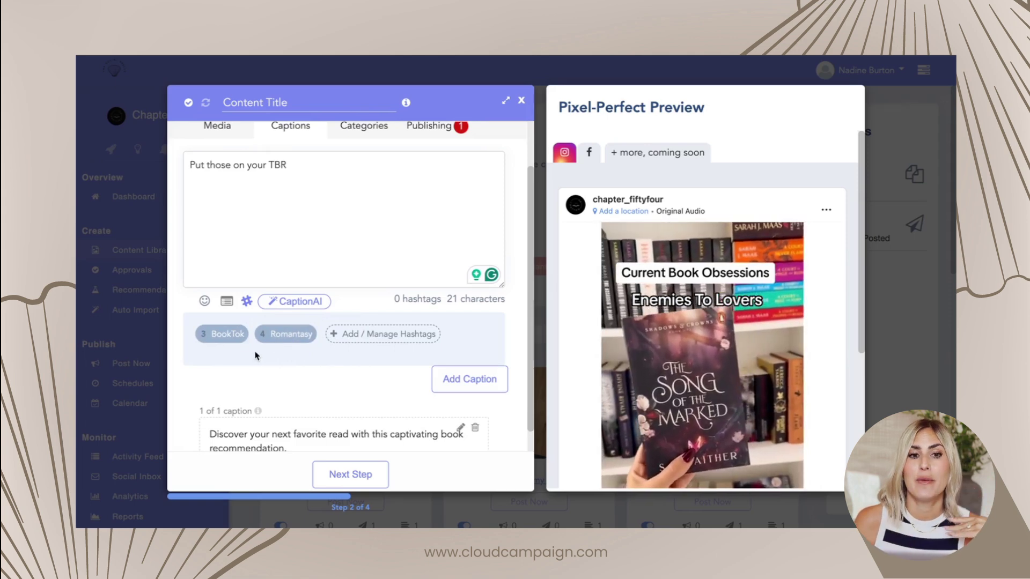
click(288, 344)
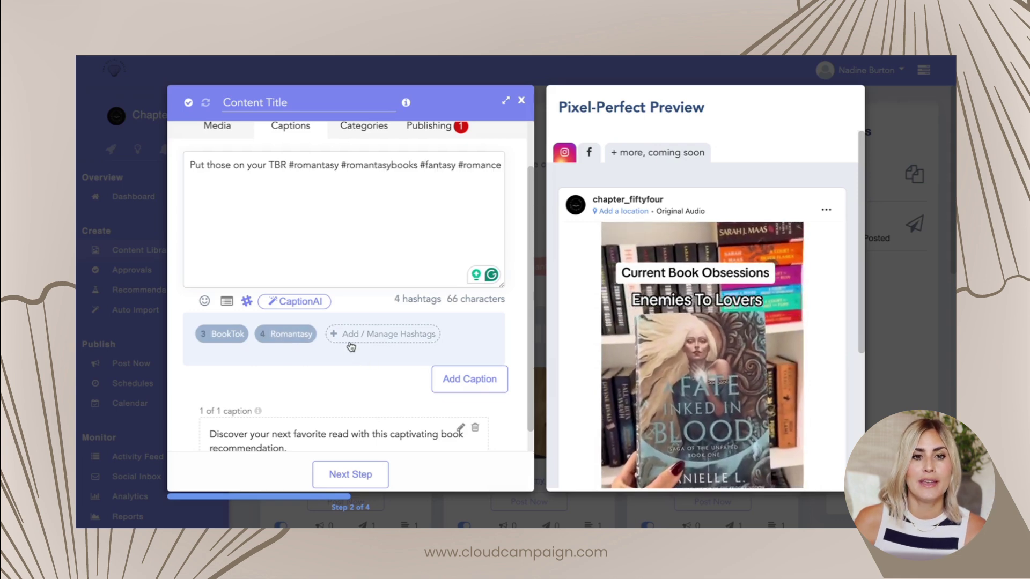
click(223, 336)
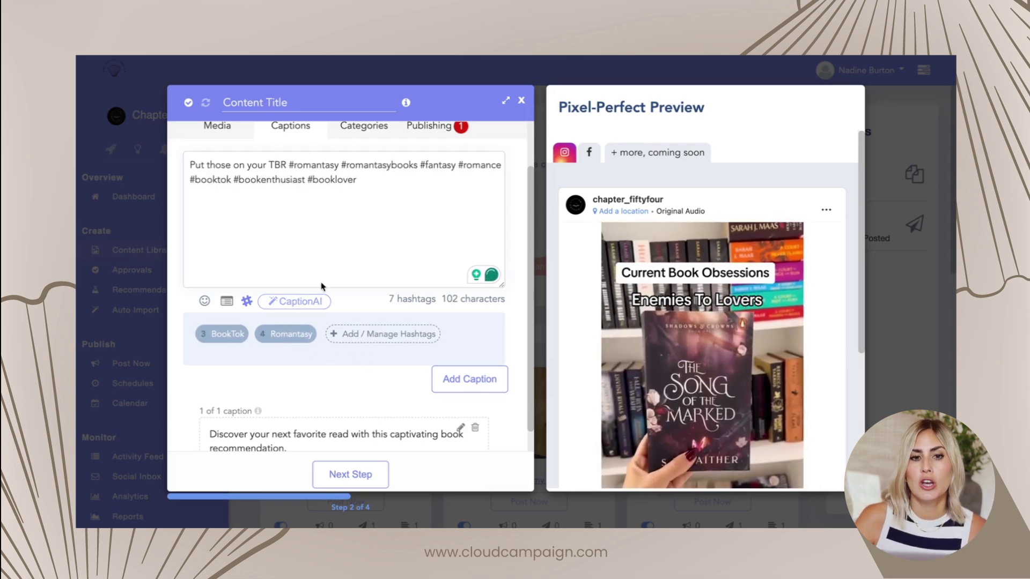
key(ctrl+z)
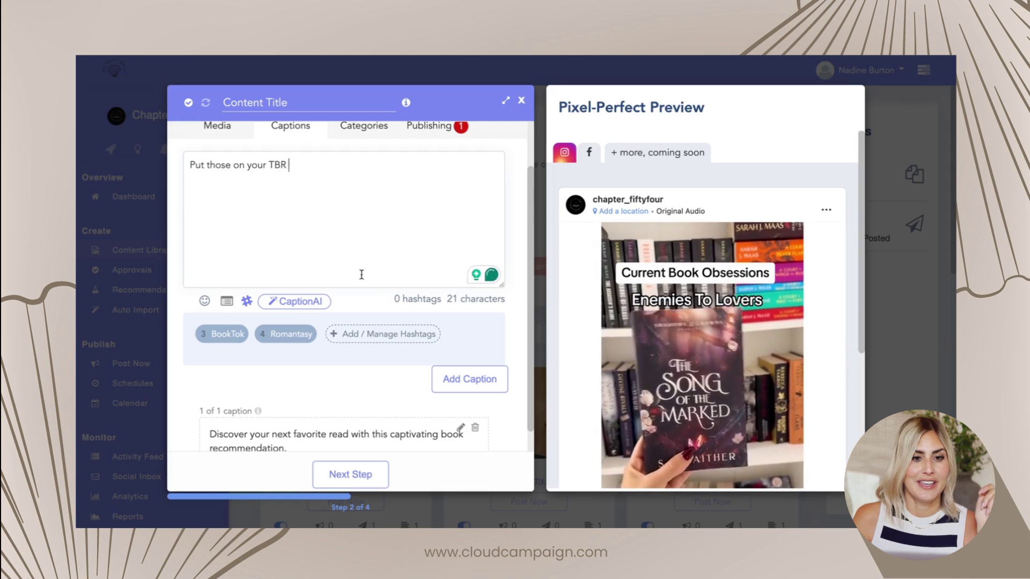
click(287, 339)
click(219, 338)
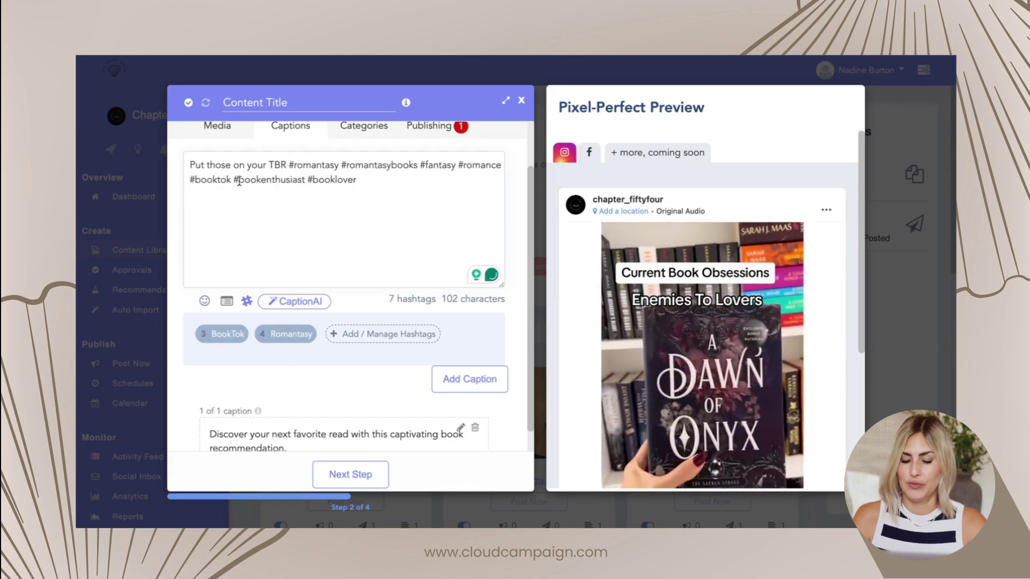
Delete #booktok and put the hashtags on a new line after 'Put those on your TBR'.
double_click(215, 181)
key(BackSpace)
key(BackSpace)
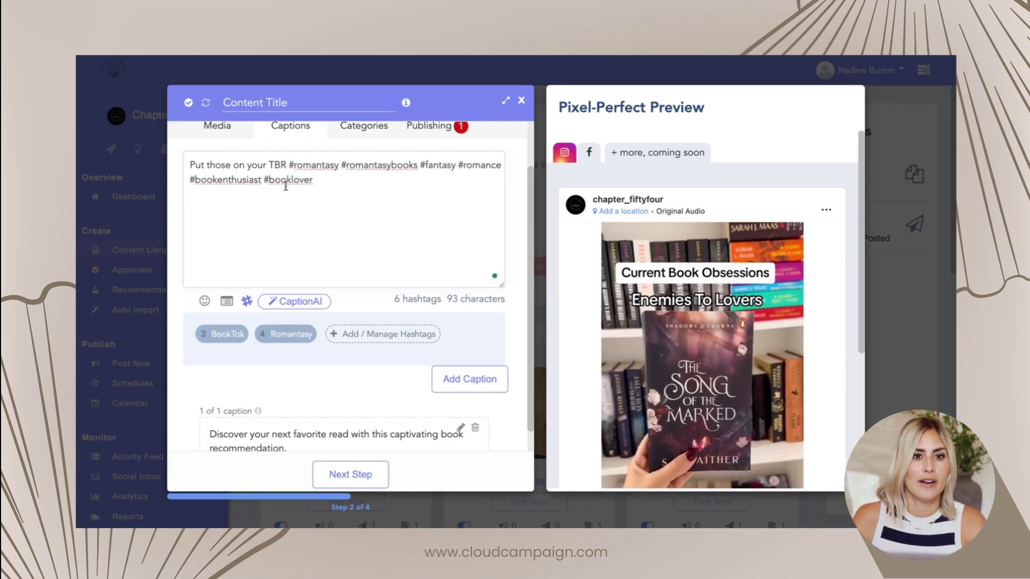
click(287, 165)
key(Return)
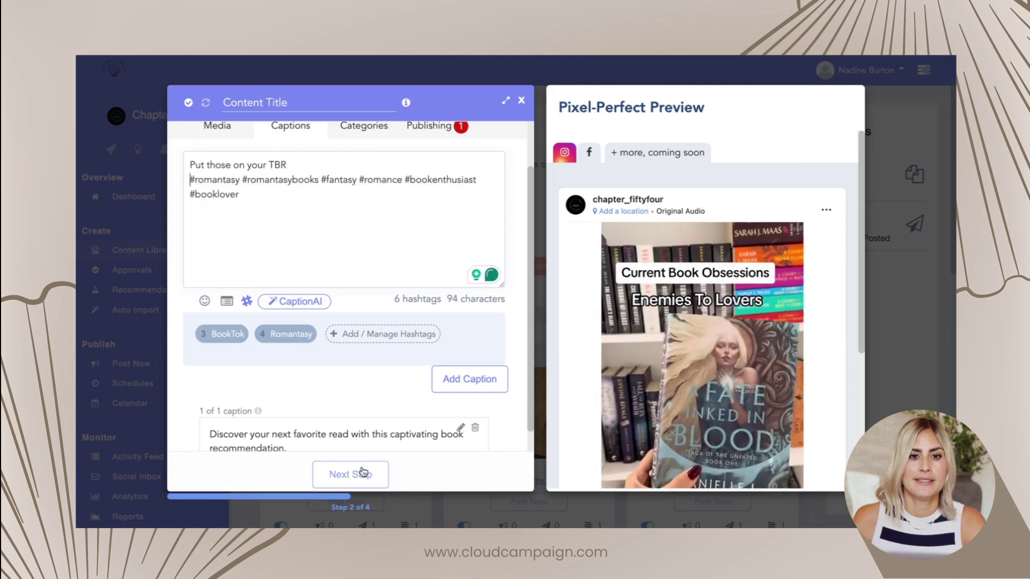
Add BookRec and Romantasy category tags, then advance to the Publishing step.
click(362, 473)
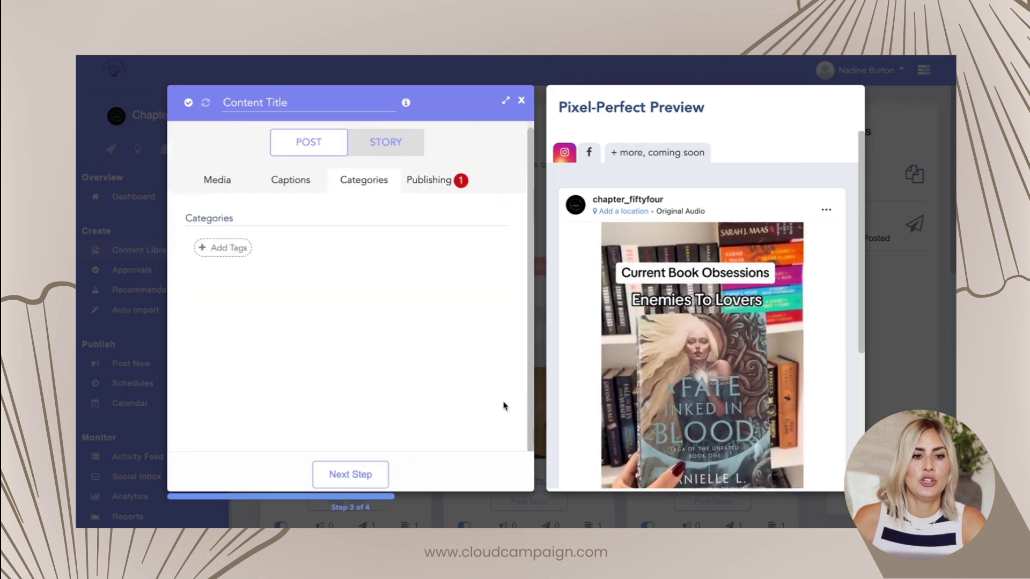
click(237, 251)
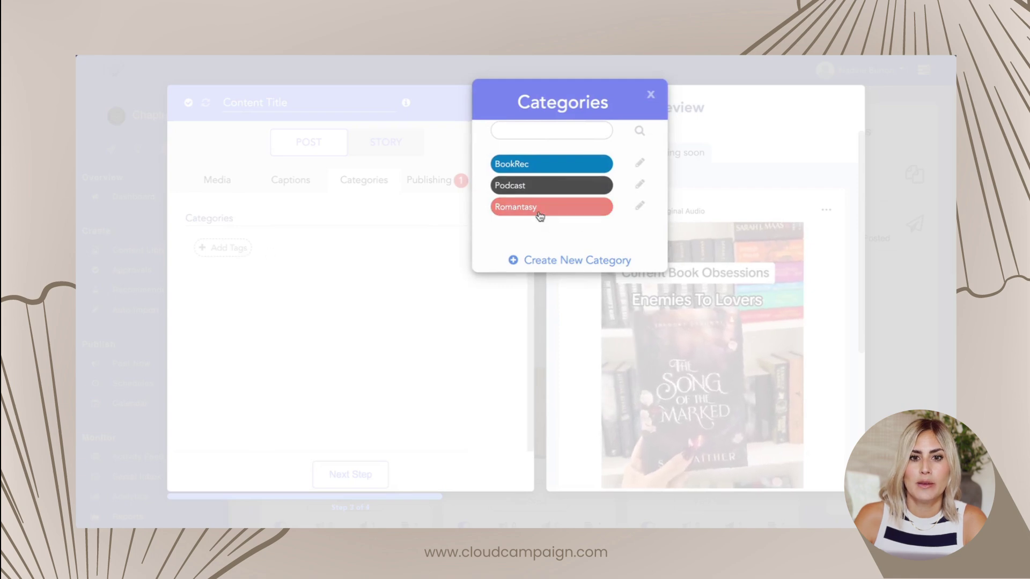
click(536, 164)
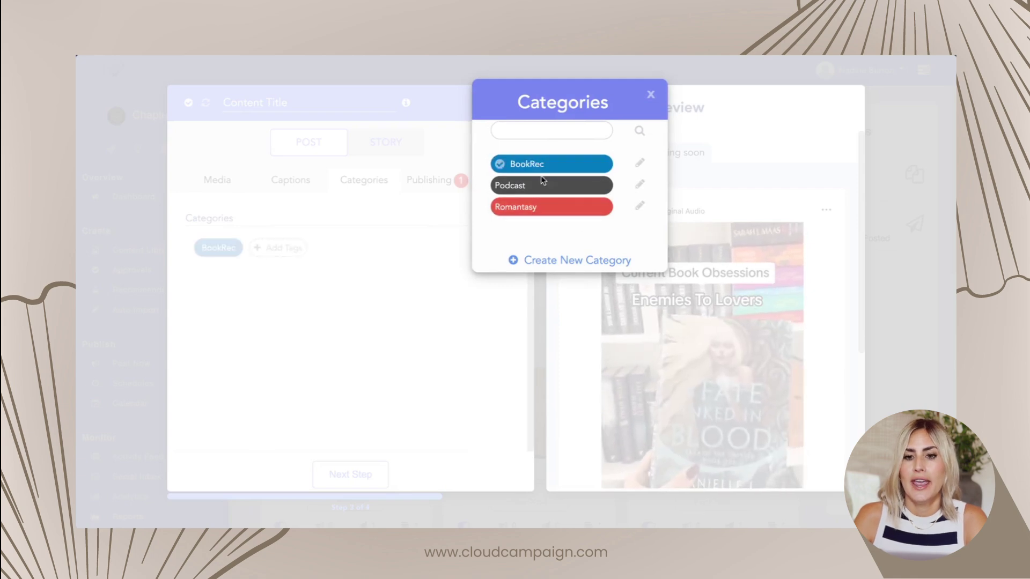
click(539, 208)
click(413, 280)
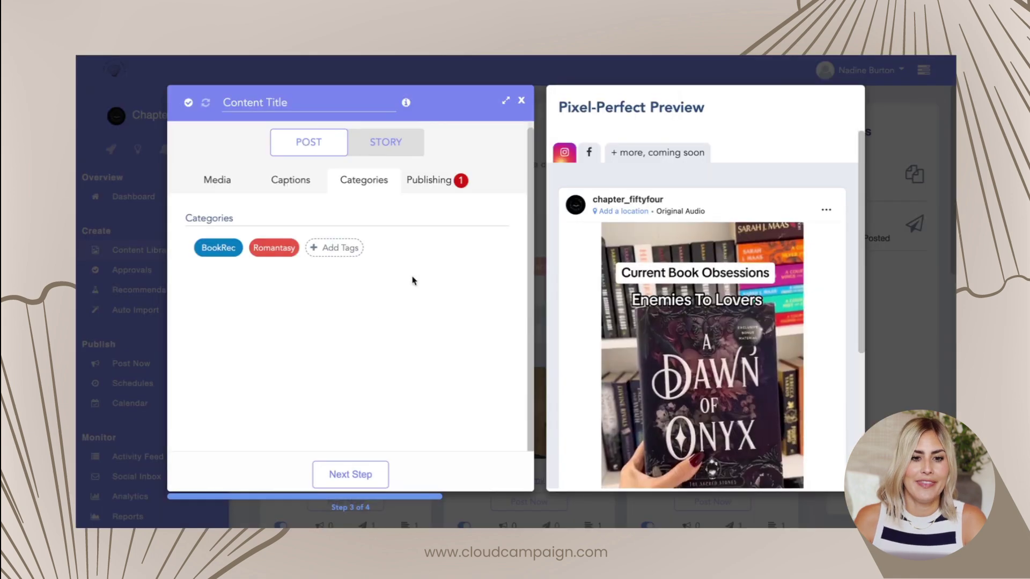
click(367, 483)
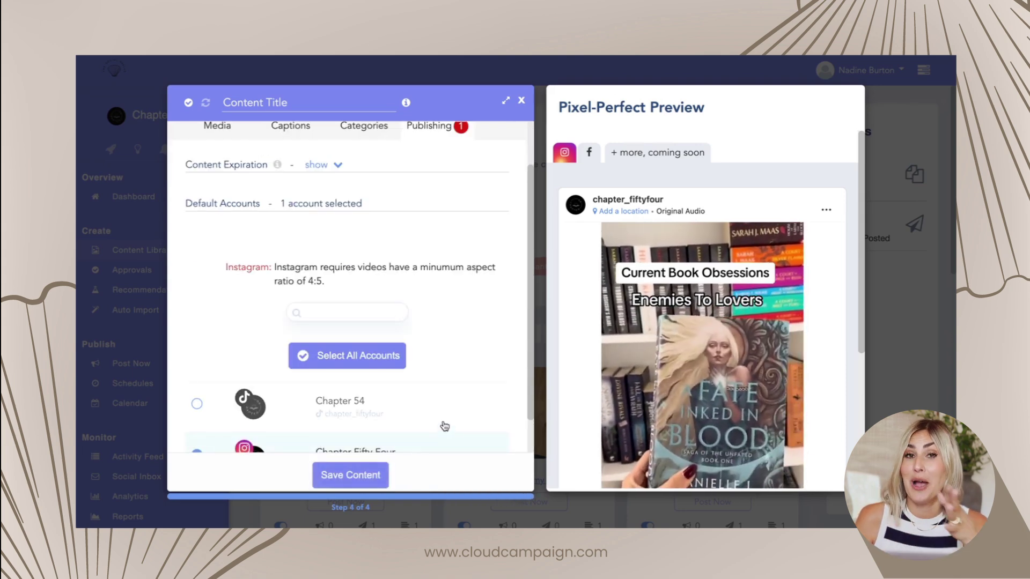
Confirm the Chapter Fifty Four account is checked and save the content.
scroll(445, 426, down, 3)
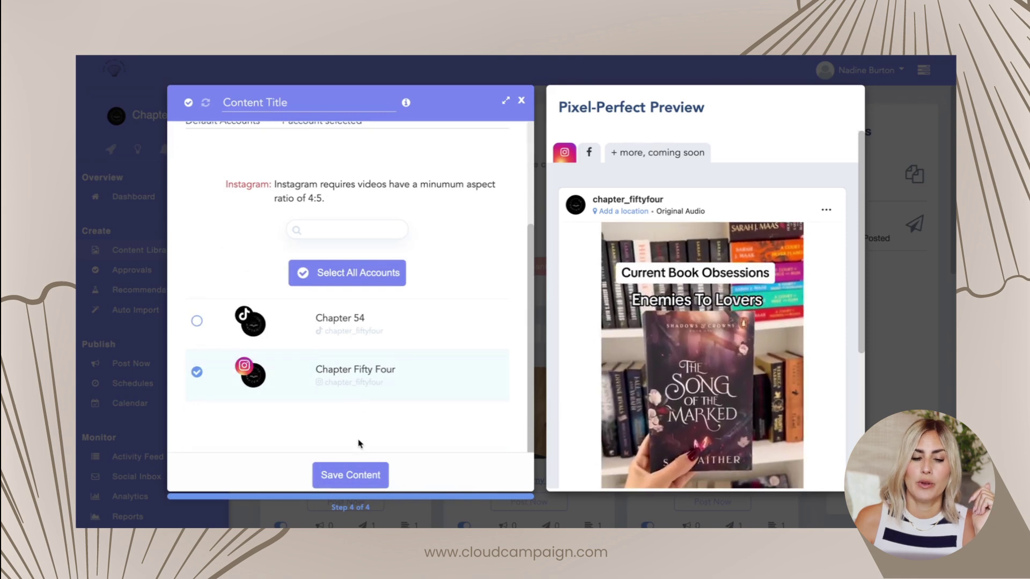
click(351, 477)
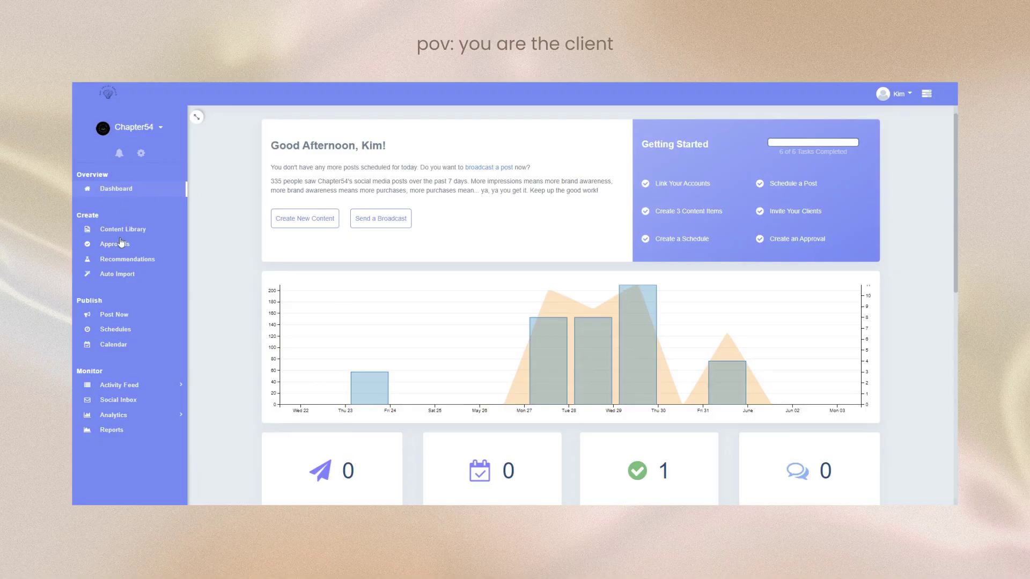
Approve the book post on the client's Book Recs approval page.
click(115, 244)
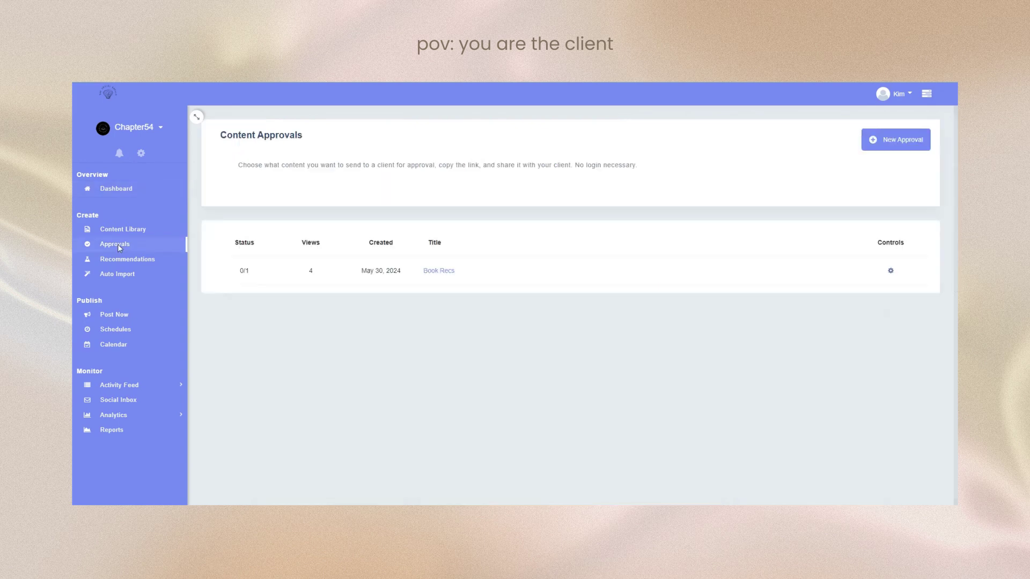
click(439, 271)
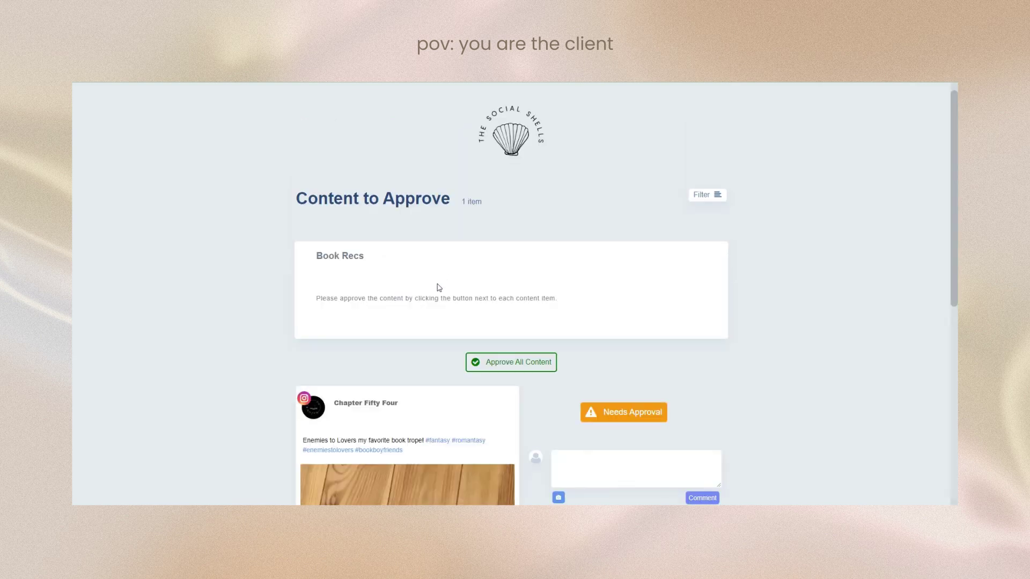
scroll(807, 278, down, 3)
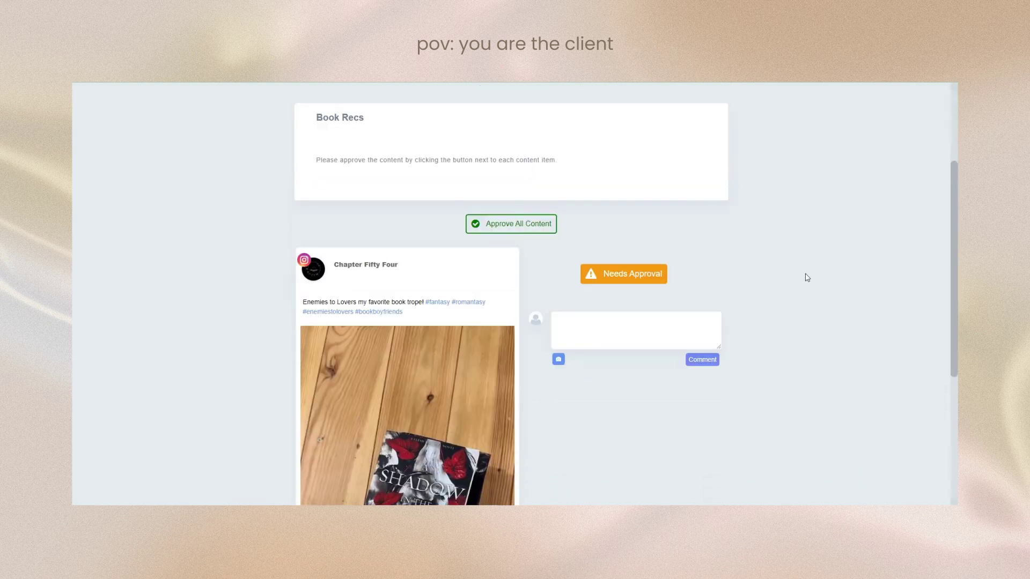
click(655, 275)
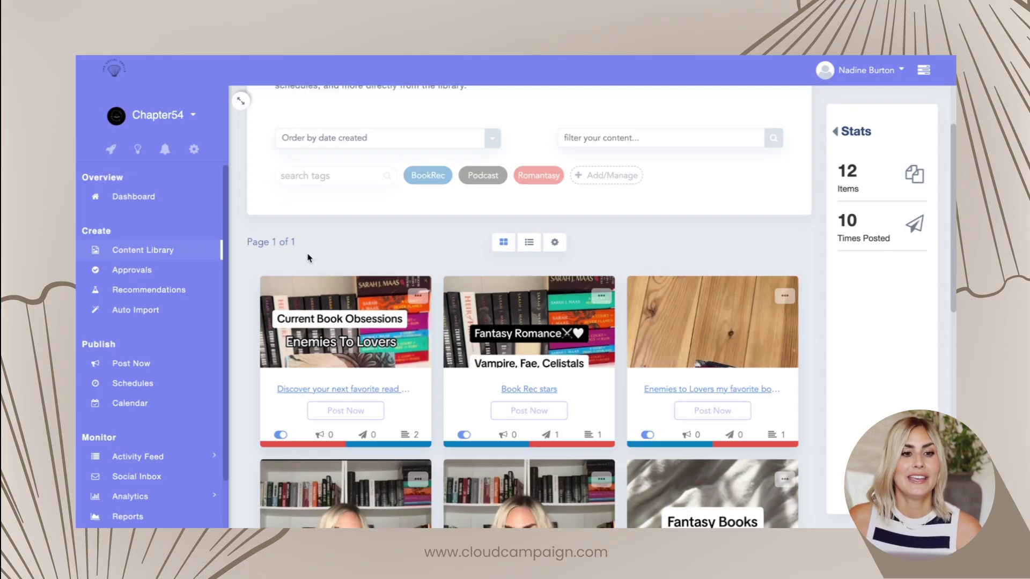
Open Book Recs under Approvals on the agency side and check the post shows Approved.
click(143, 272)
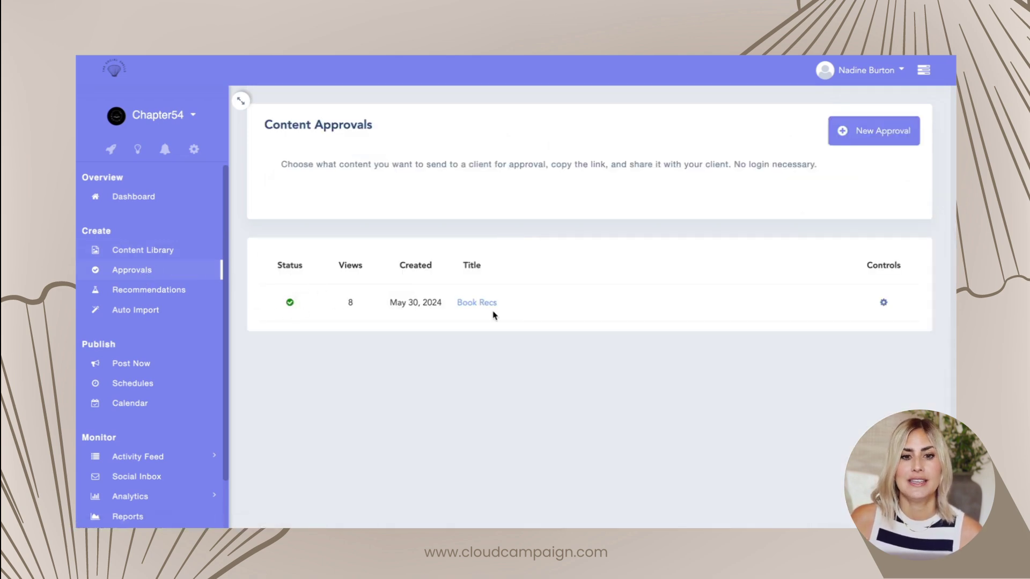
click(473, 304)
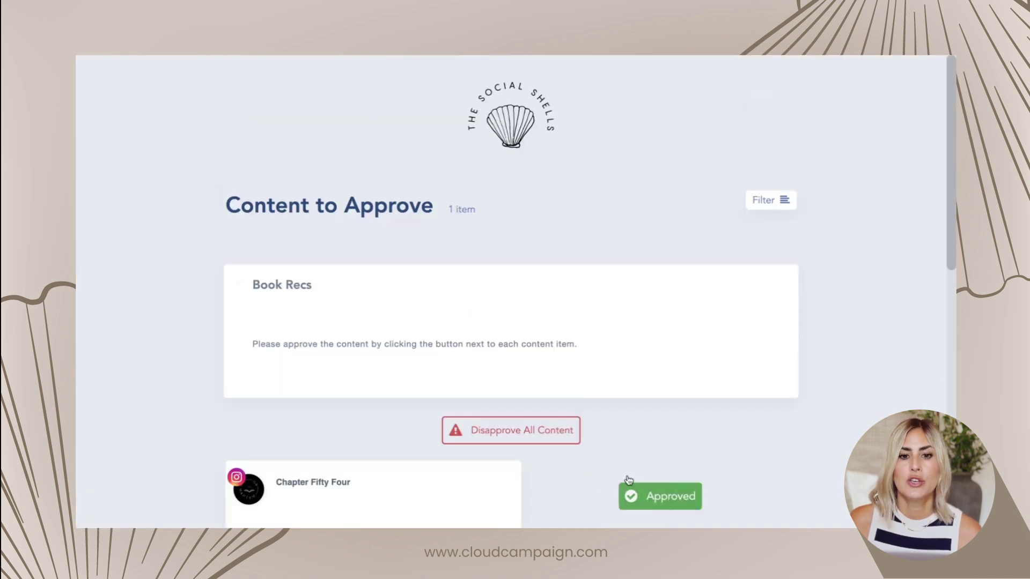
scroll(662, 436, down, 5)
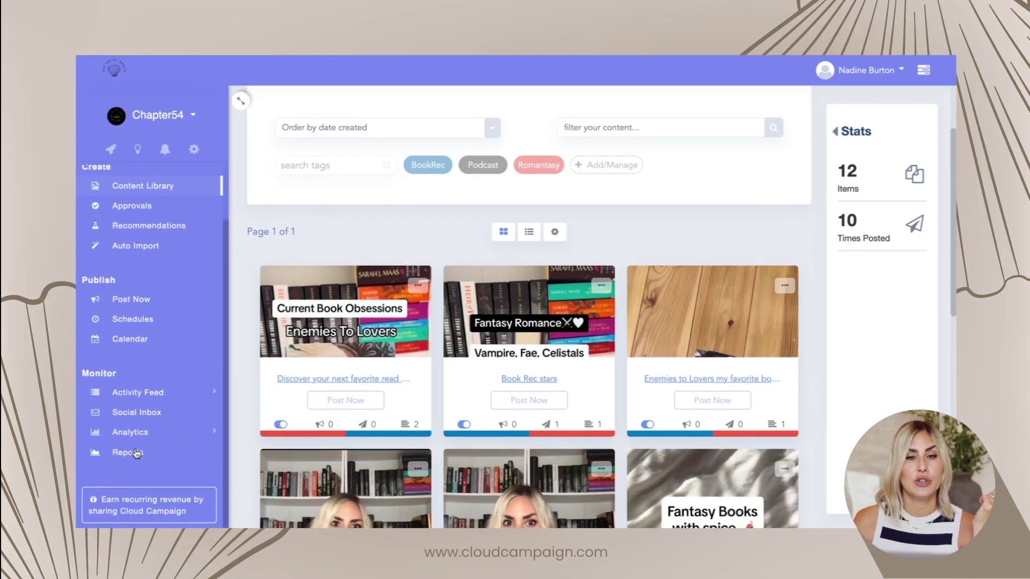
Copy the MTD Report's shareable link from Reports and open a new incognito window.
click(137, 455)
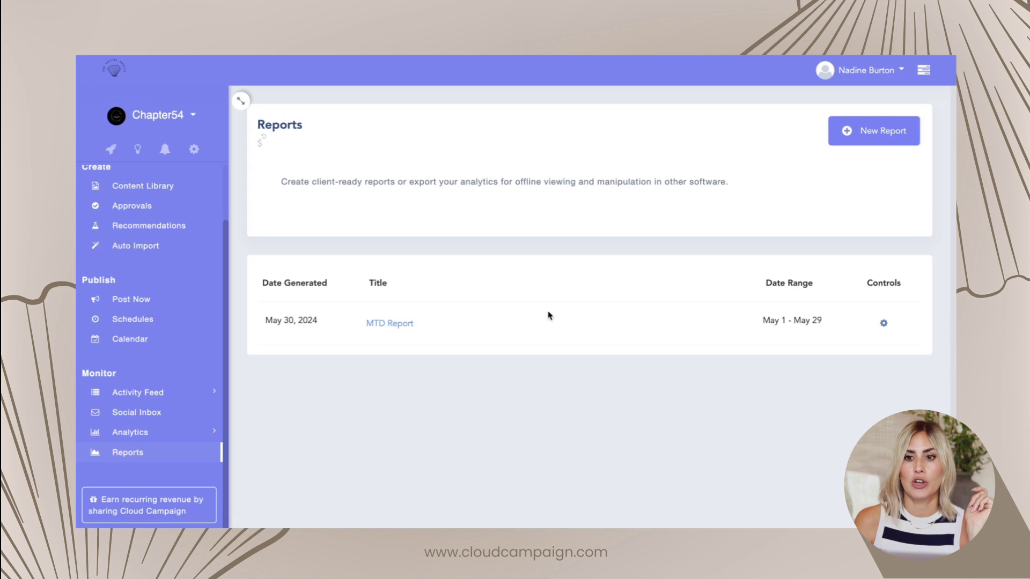
click(885, 326)
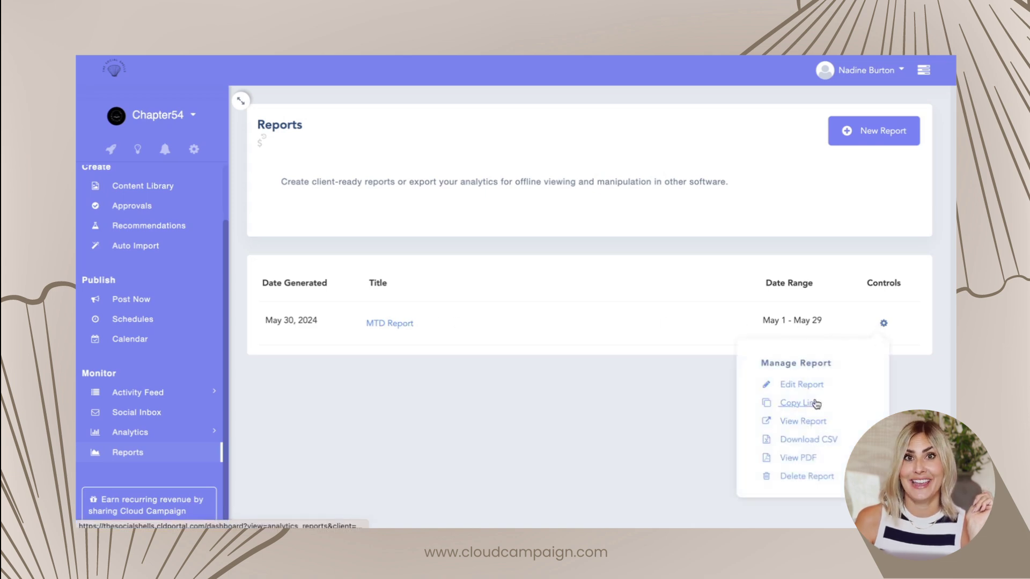
click(816, 403)
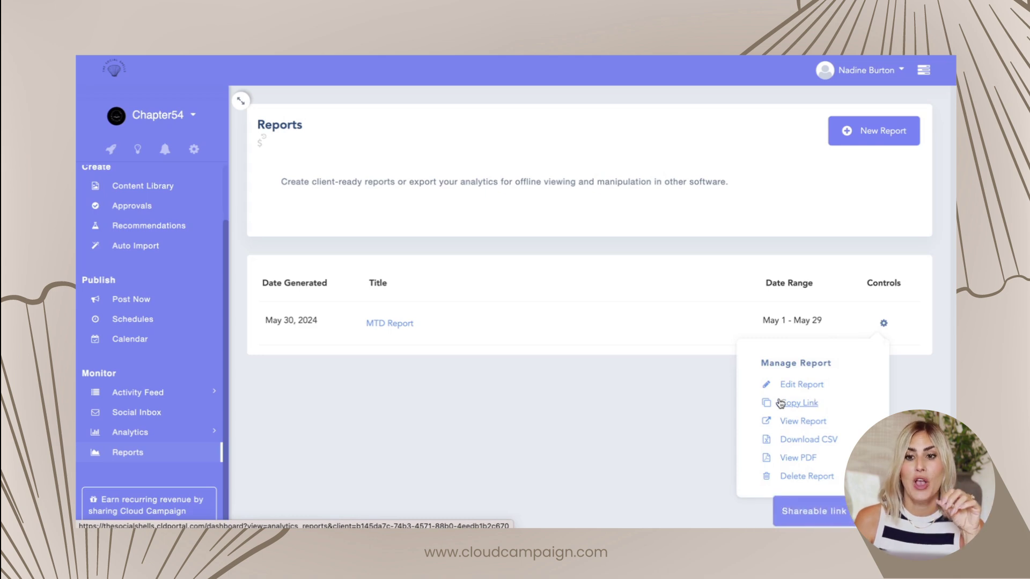
click(582, 268)
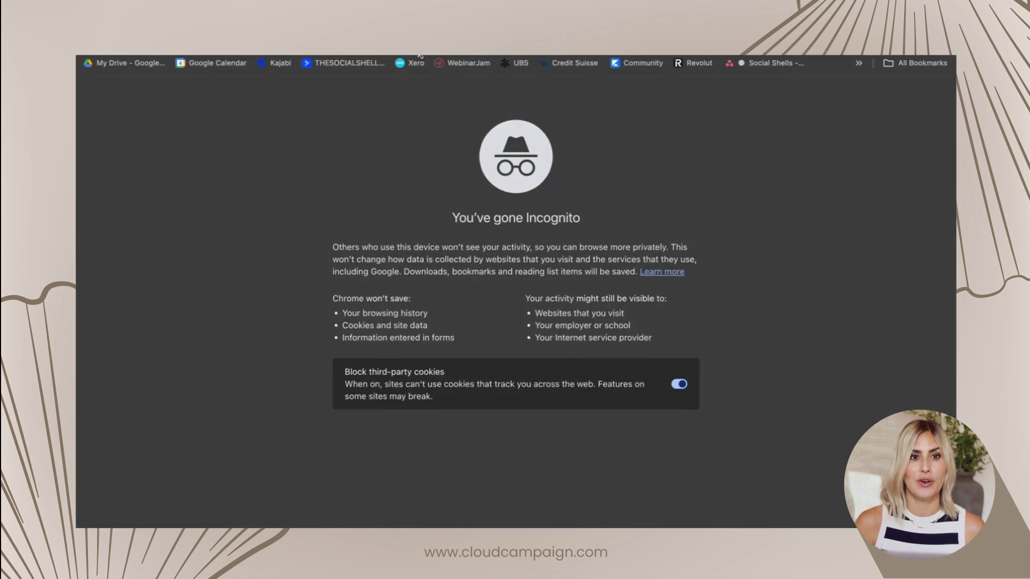
Paste the copied MTD Report link into the incognito address bar and load it.
key(super+v)
key(Return)
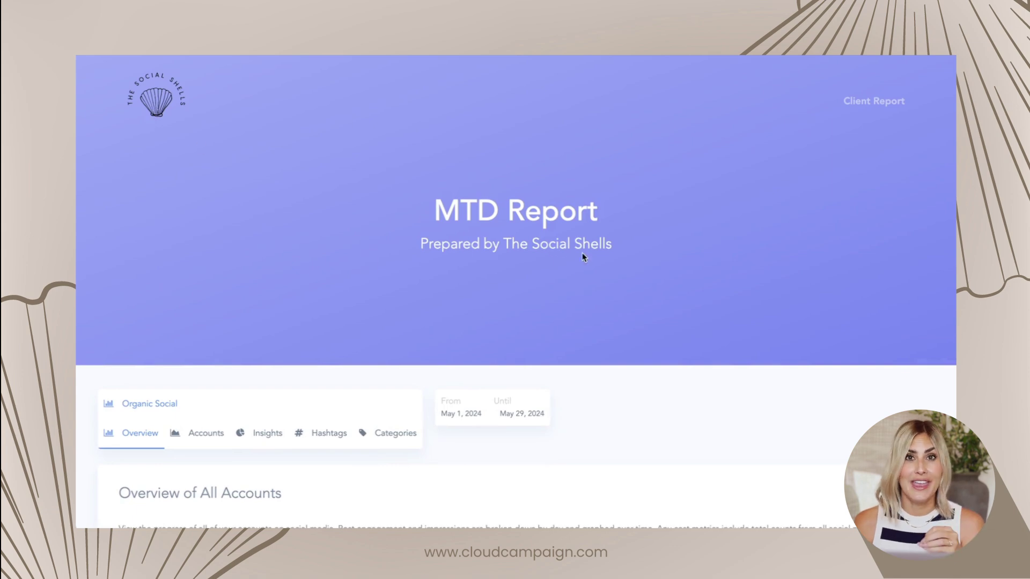
Scroll through the shared MTD Report and view its account analytics.
scroll(583, 255, down, 5)
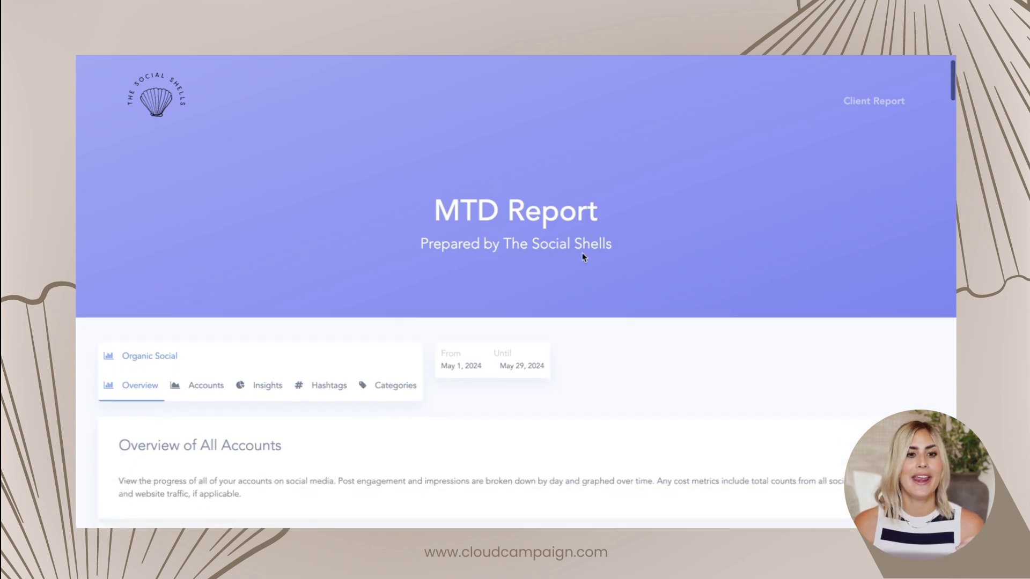
scroll(583, 260, down, 3)
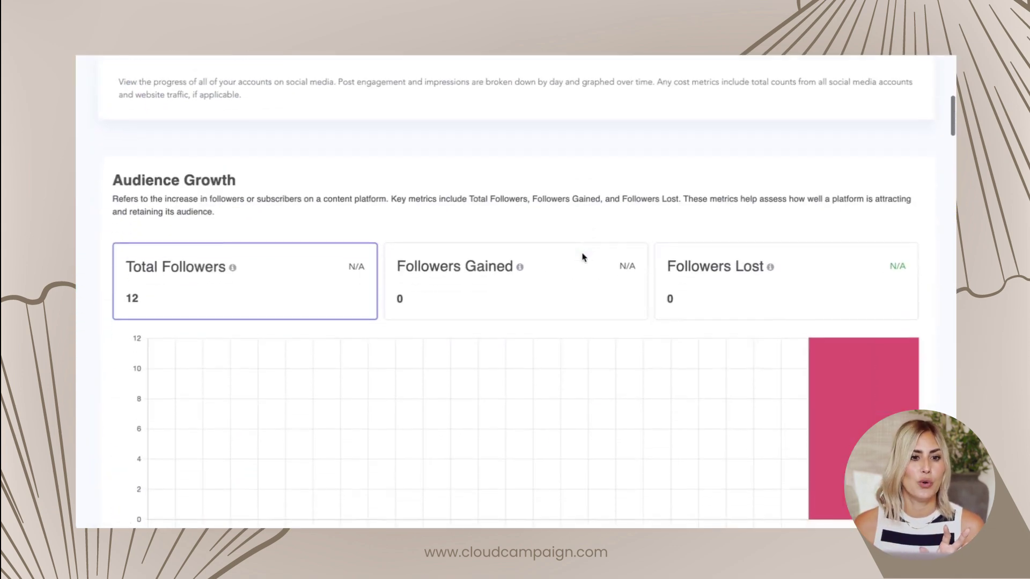
scroll(584, 260, up, 8)
click(215, 440)
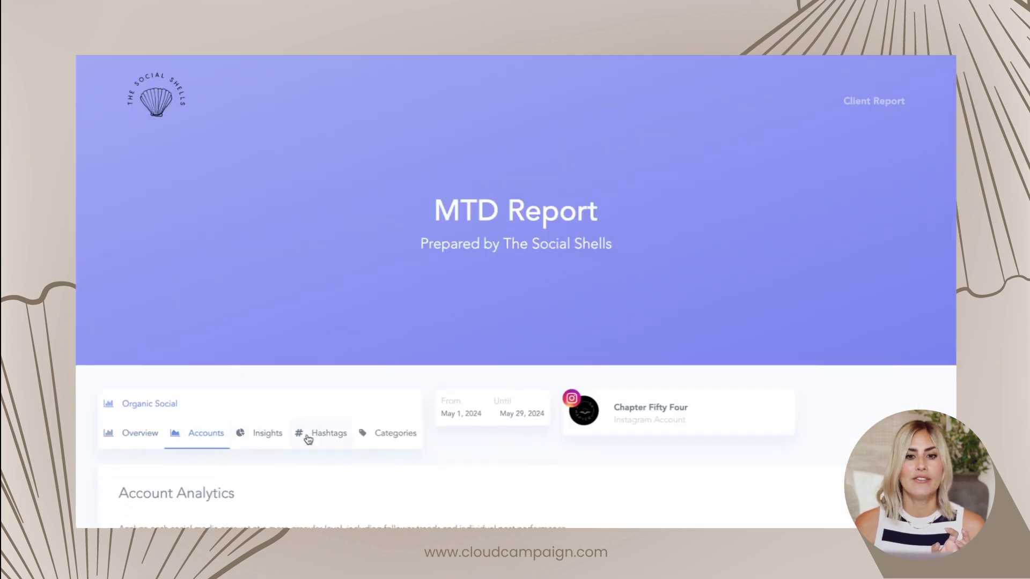
scroll(262, 437, down, 3)
View post insights, then browse Hashtag Analytics for the Chapter Fifty Four account.
click(268, 271)
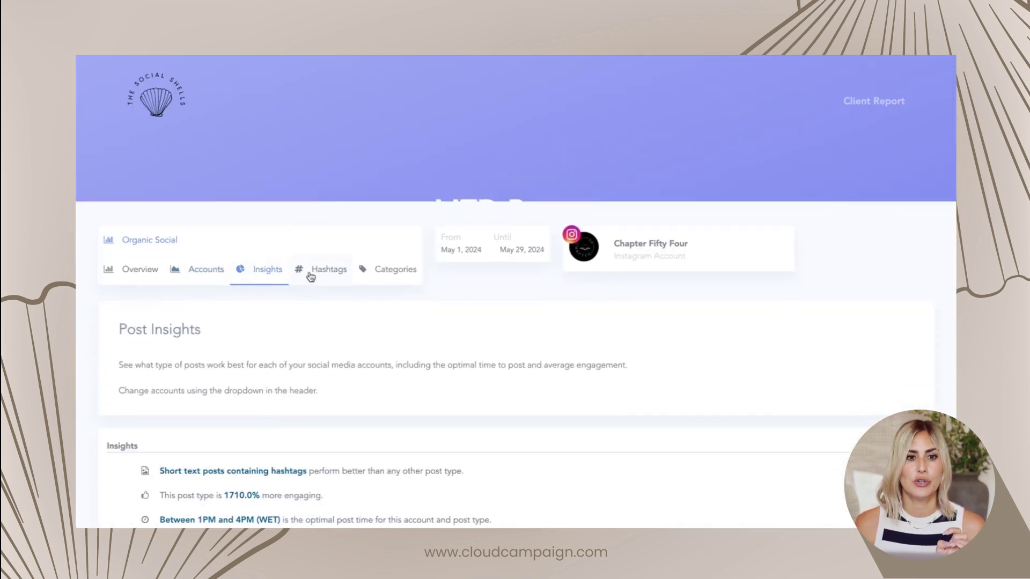
click(311, 275)
scroll(381, 285, down, 9)
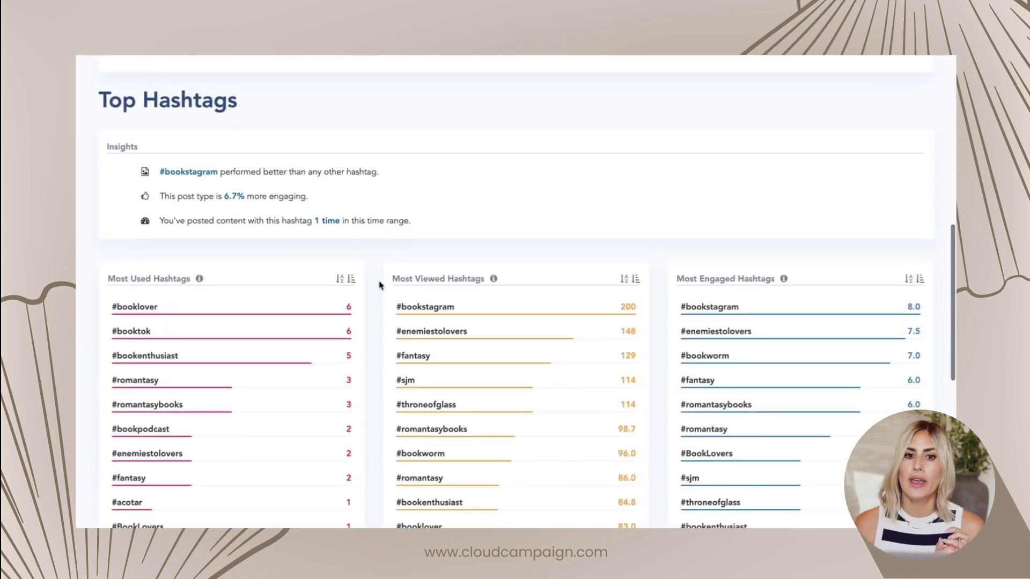
scroll(379, 286, down, 3)
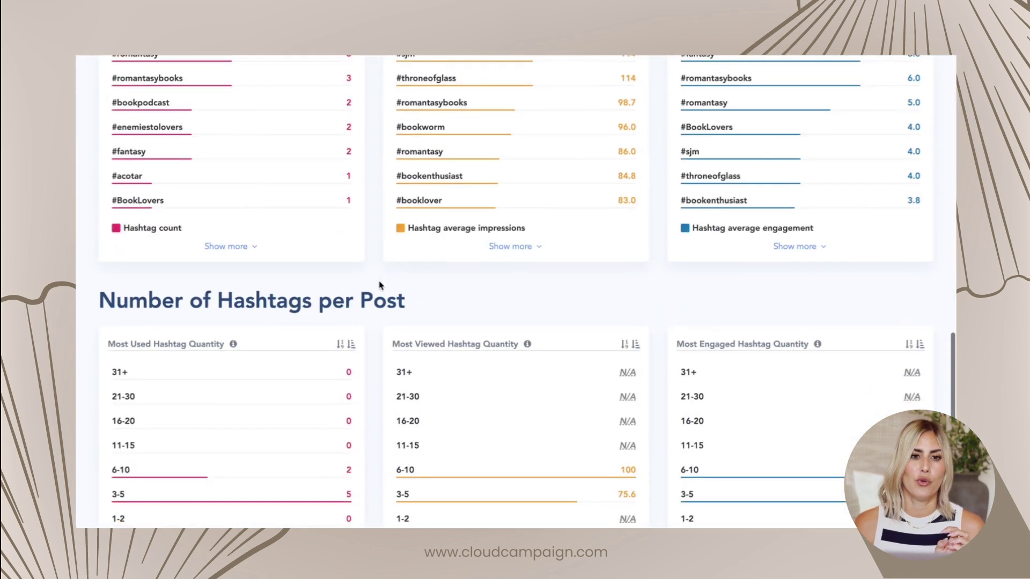
scroll(379, 287, up, 20)
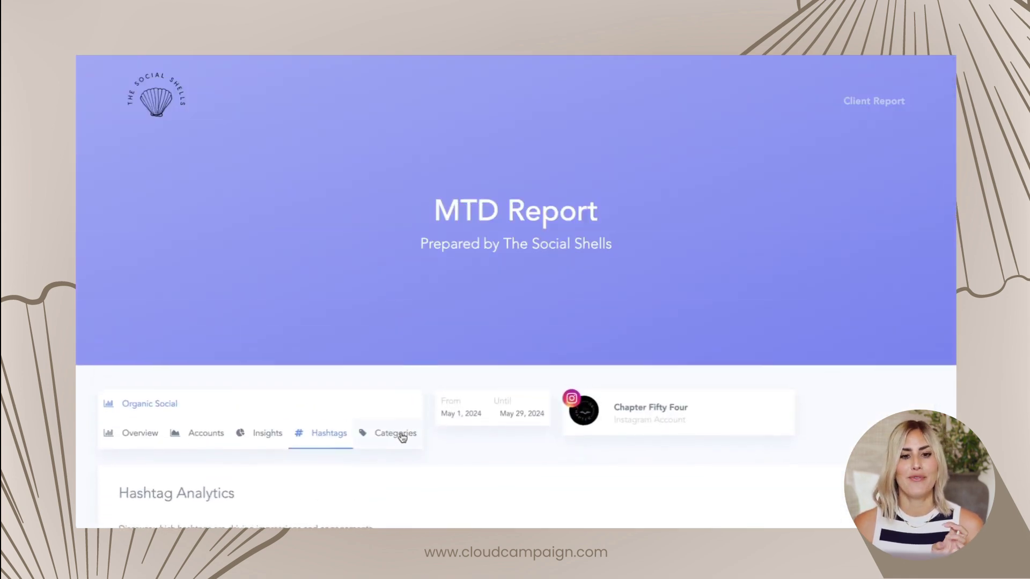
Review Top Categories showing BookRec performed best, then check Audience Growth: 12 followers, 0 gained, 0 lost.
click(400, 434)
scroll(352, 316, down, 4)
scroll(354, 317, down, 2)
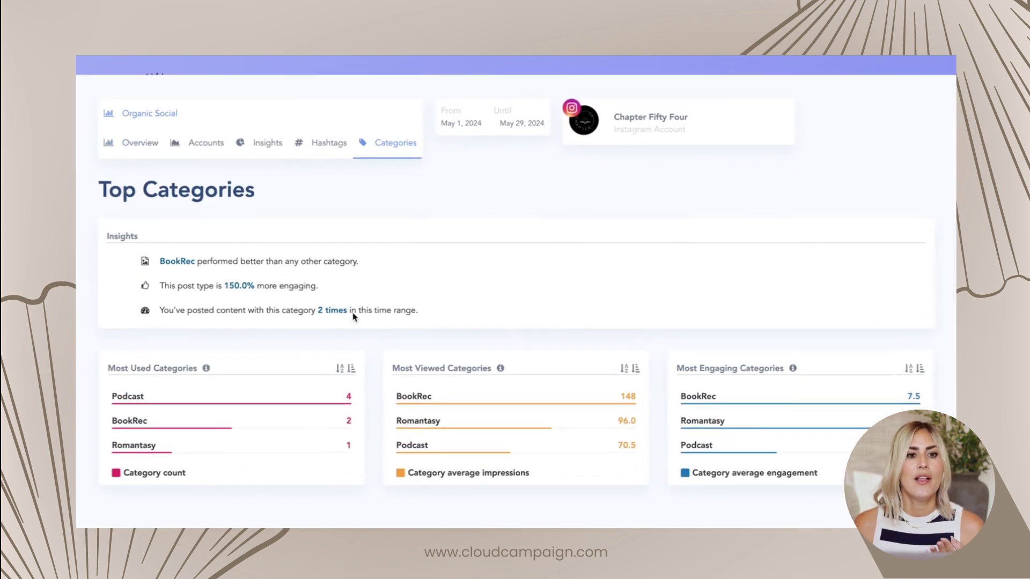
drag(346, 292, 173, 266)
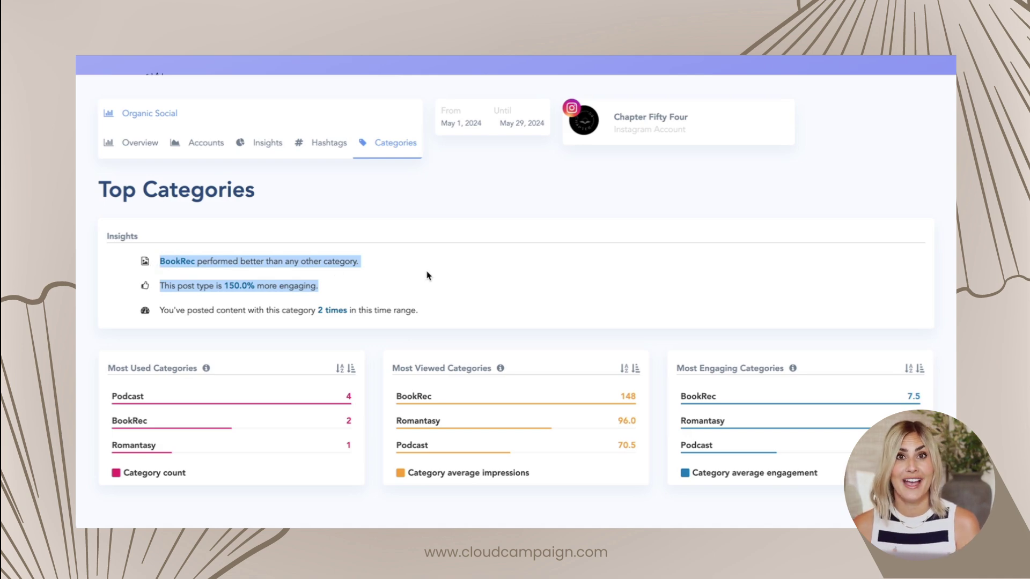
scroll(428, 275, up, 2)
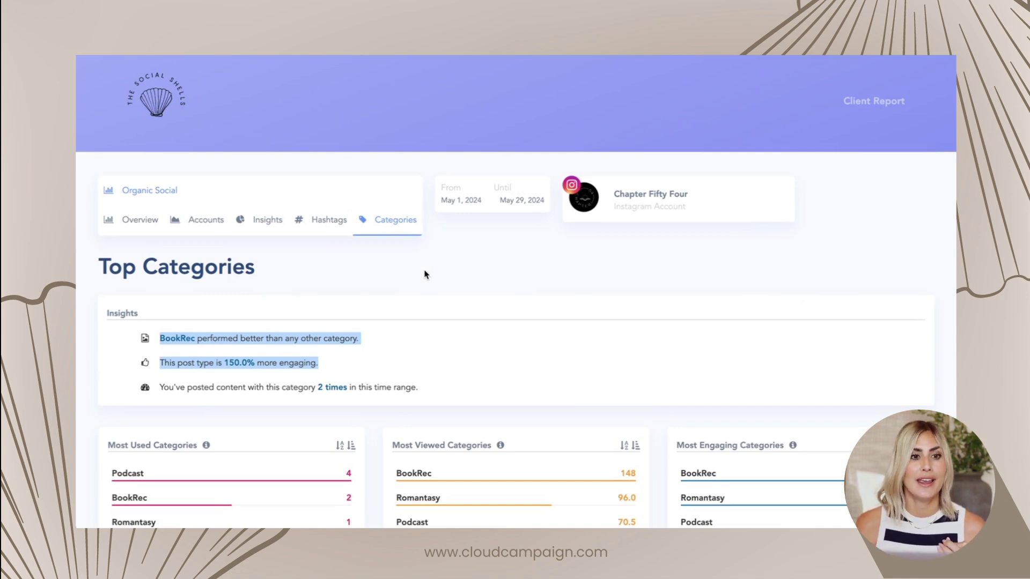
click(206, 223)
scroll(426, 351, down, 20)
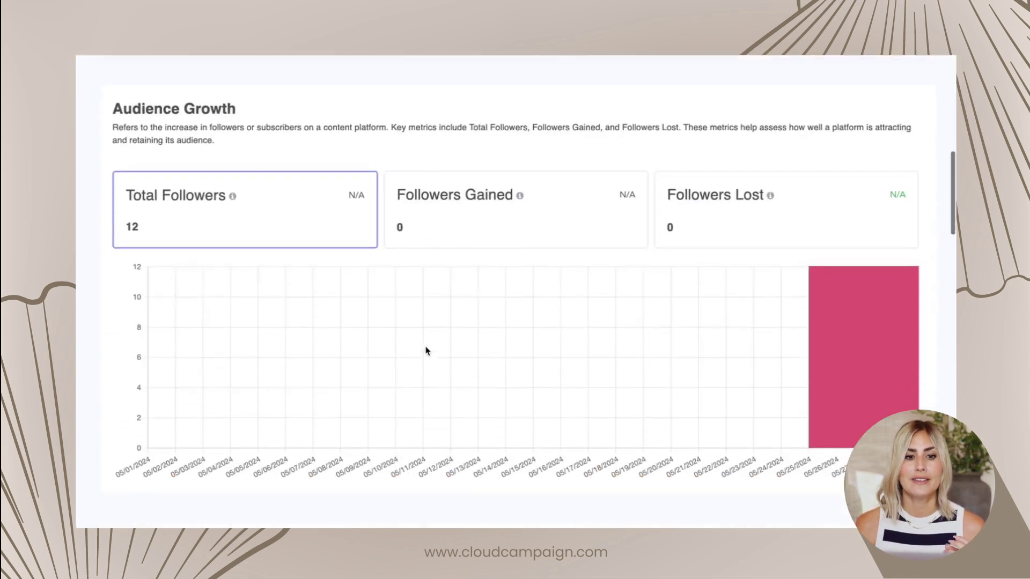